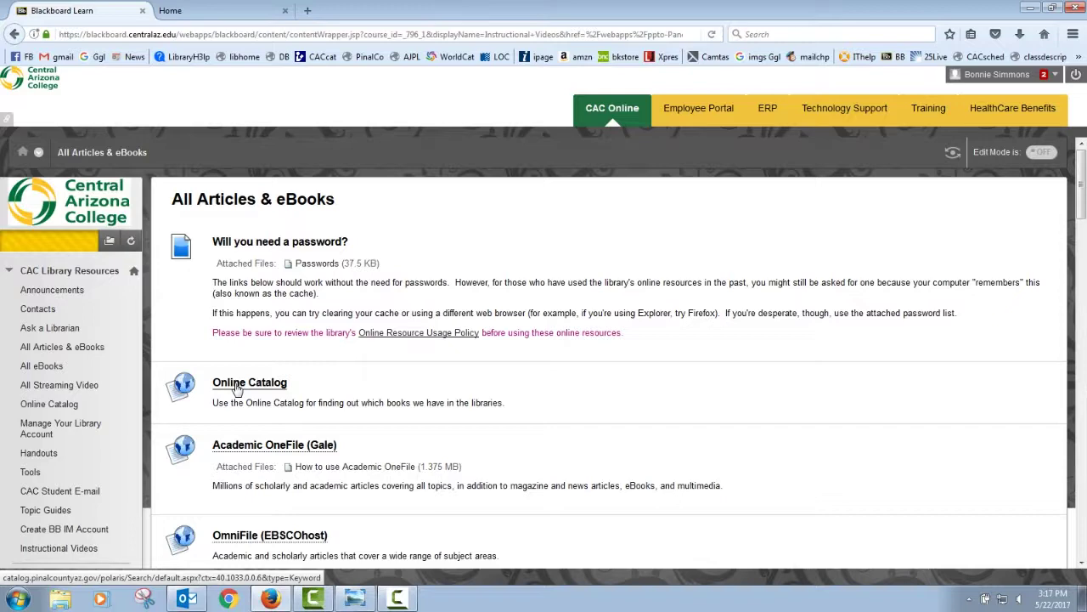
Step: From the college homepage, go to the Library page and open the Books and Media catalog
{"action": "left_click", "coordinate": [228, 12]}
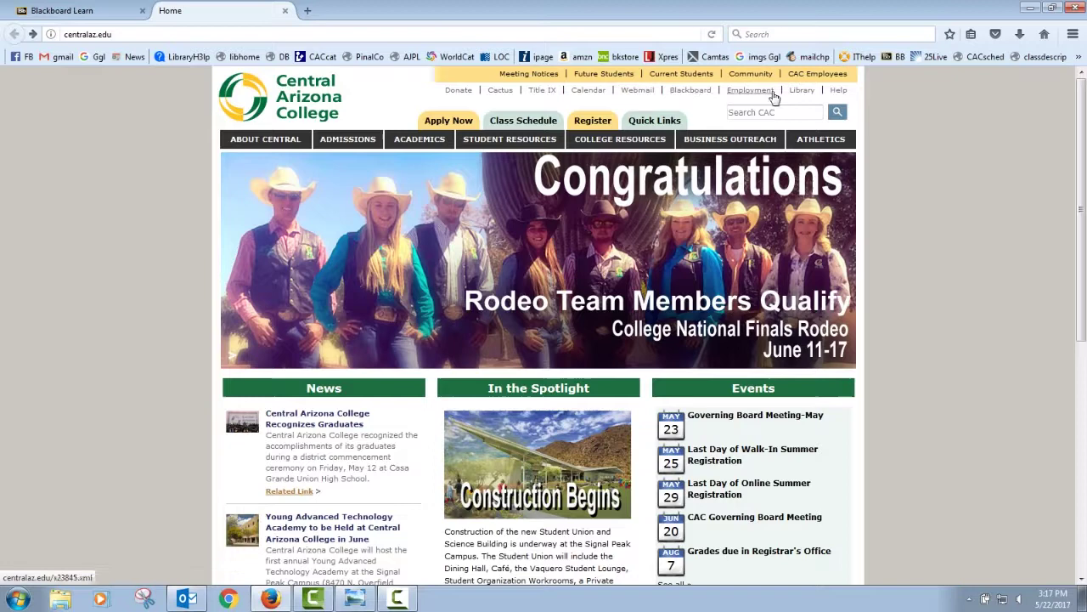
{"action": "left_click", "coordinate": [802, 90]}
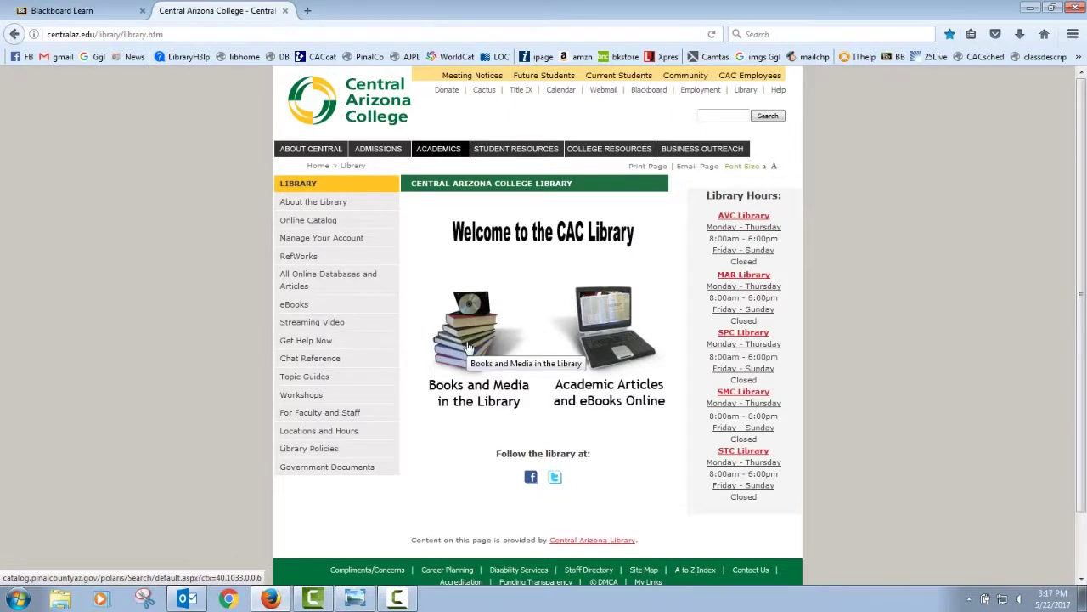
{"action": "left_click", "coordinate": [467, 346]}
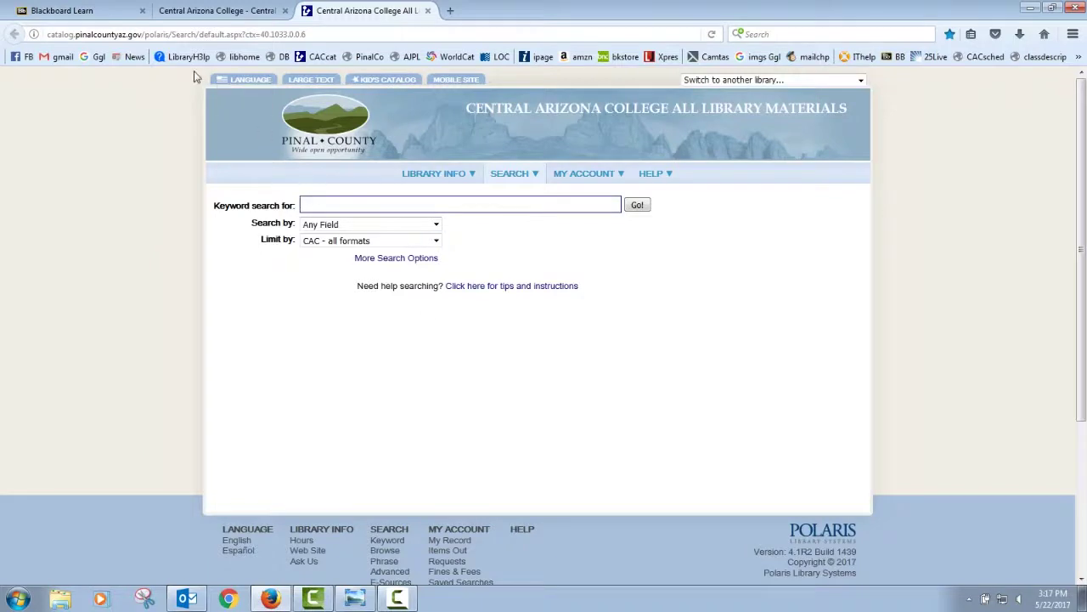
{"action": "left_click", "coordinate": [97, 16]}
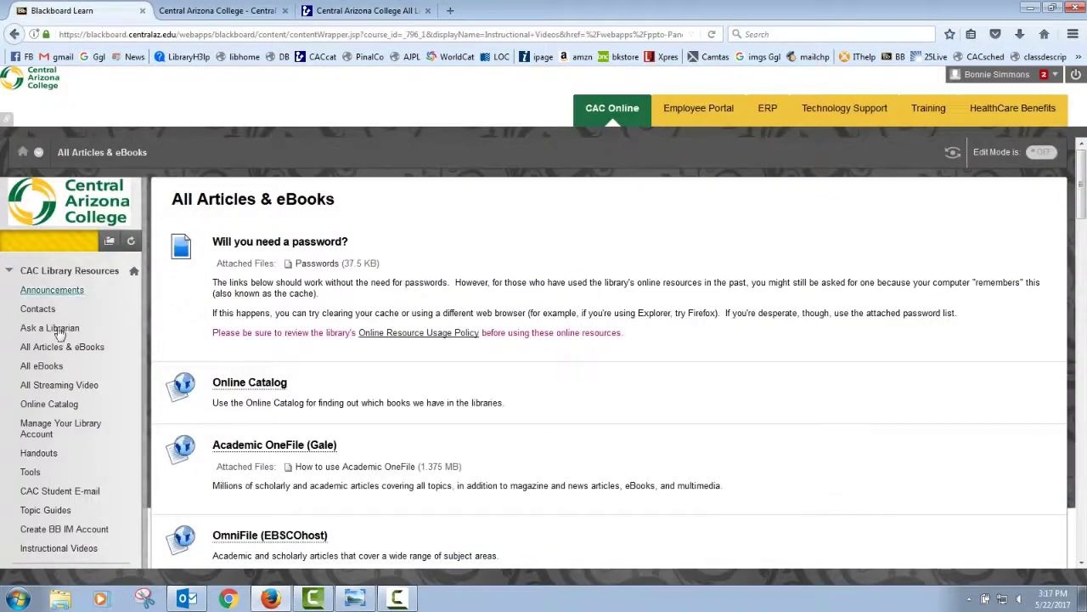
{"action": "left_click", "coordinate": [223, 392]}
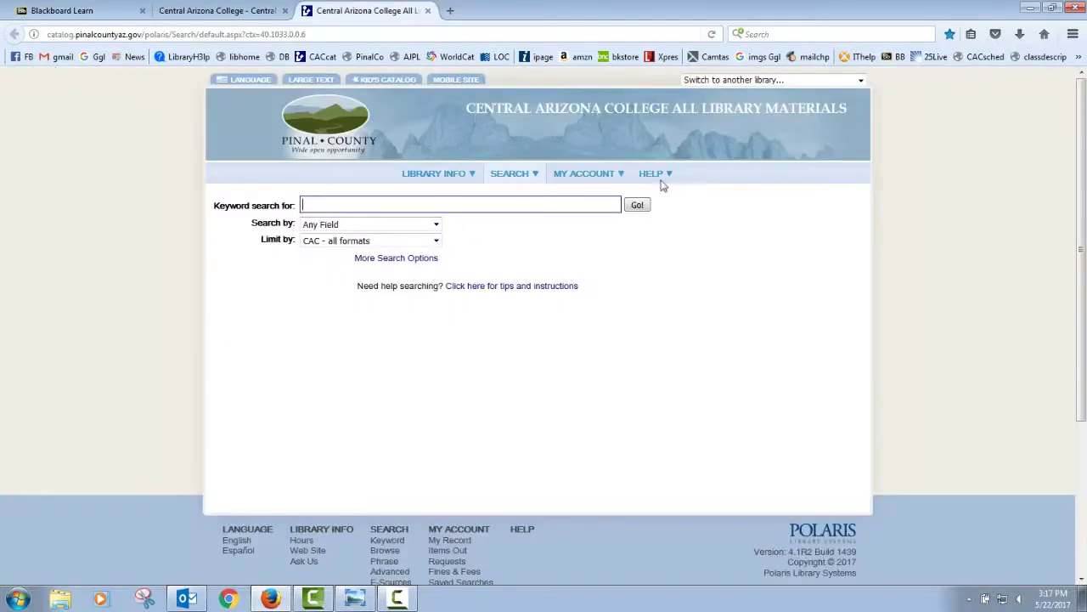
{"action": "left_click_drag", "start_coordinate": [468, 107], "coordinate": [671, 105]}
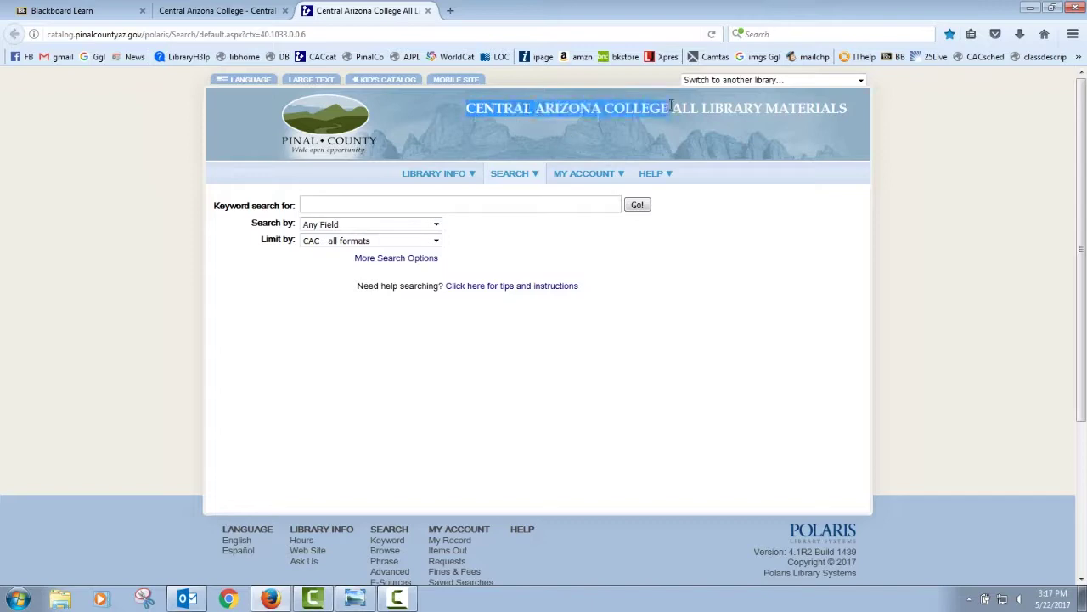
{"action": "left_click", "coordinate": [677, 107]}
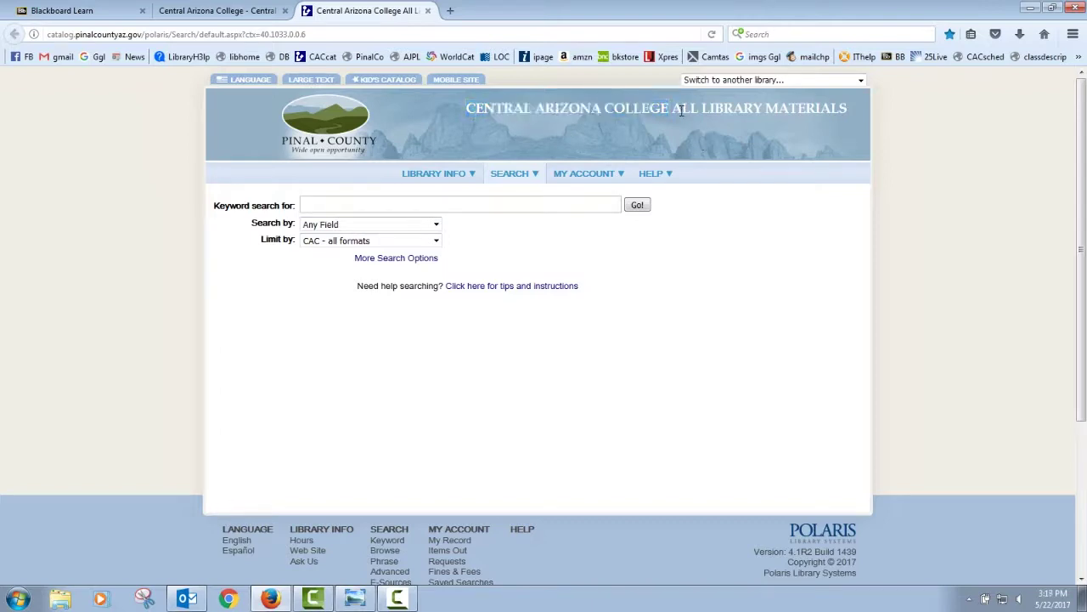
{"action": "left_click_drag", "start_coordinate": [676, 108], "coordinate": [828, 109]}
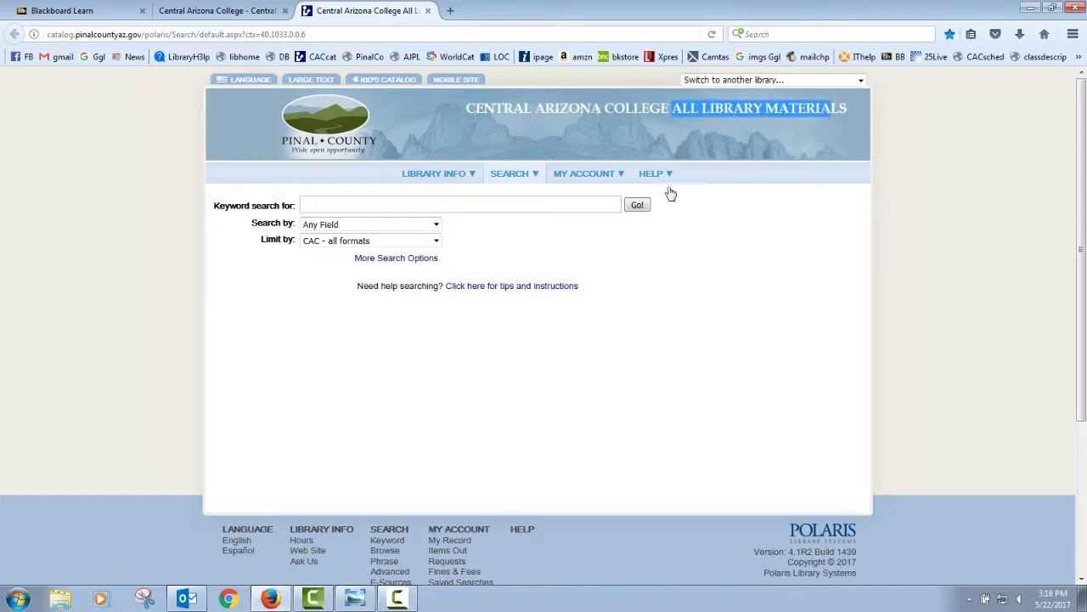
{"action": "left_click", "coordinate": [594, 208]}
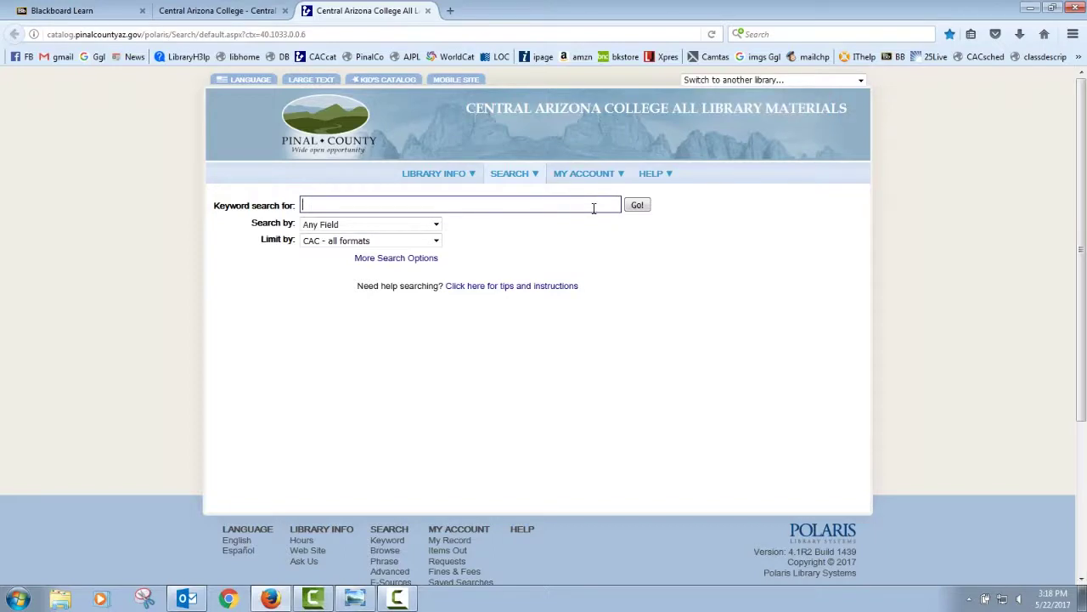
Step: Run a keyword search for 'intelligence' across all CAC formats, returning 2771 results
{"action": "type", "text": "inteel"}
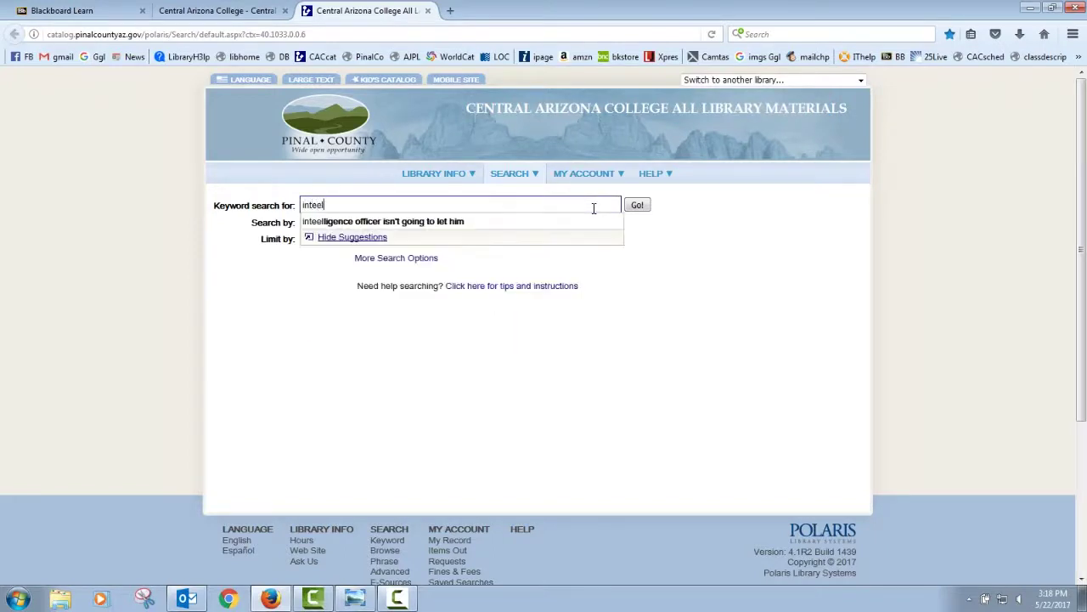
{"action": "key", "text": "BackSpace"}
{"action": "key", "text": "BackSpace"}
{"action": "key", "text": "BackSpace"}
{"action": "type", "text": "ellig"}
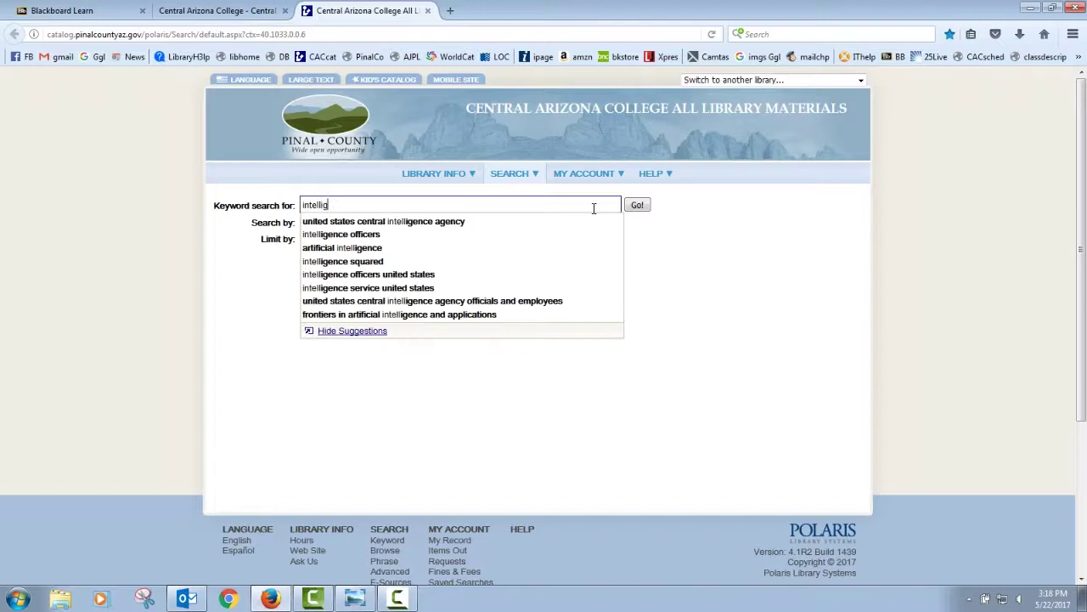
{"action": "type", "text": "ence"}
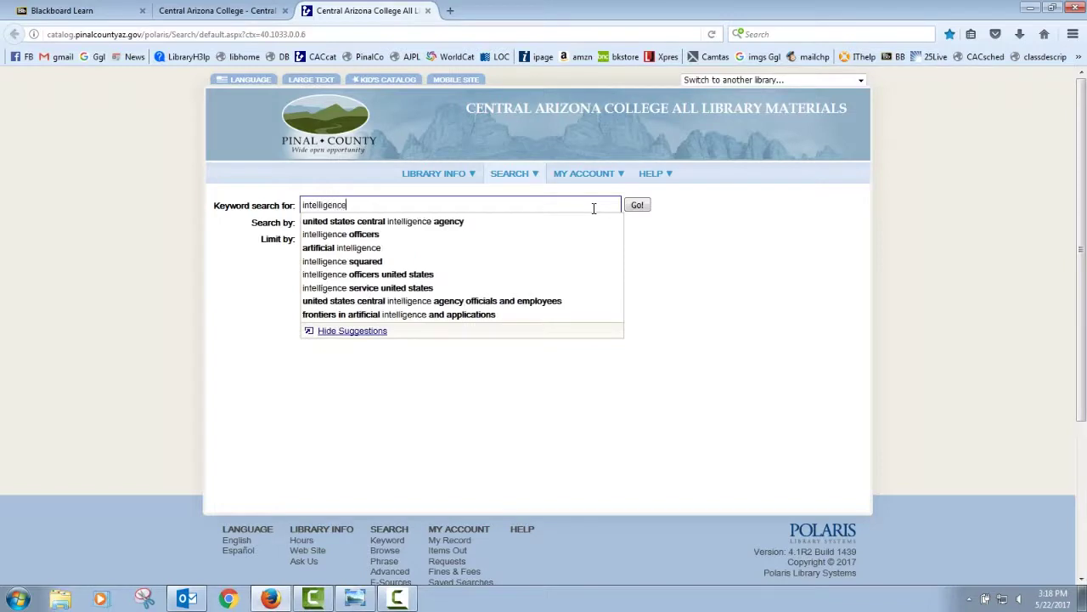
{"action": "left_click", "coordinate": [637, 205]}
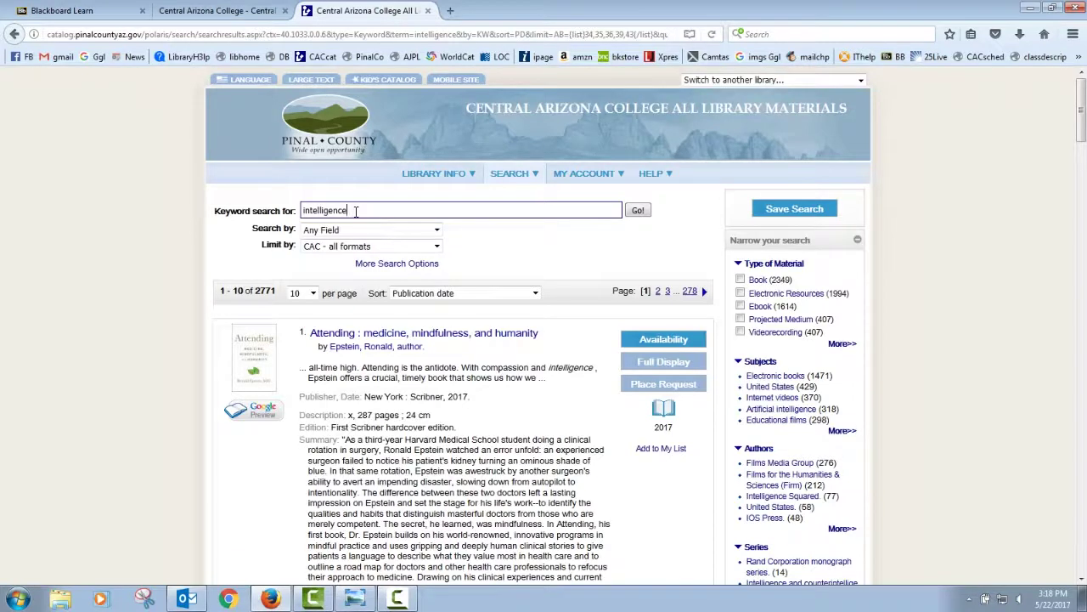
Step: Add 'human' to the keywords and rerun the search, cutting results to 520
{"action": "type", "text": "huma"}
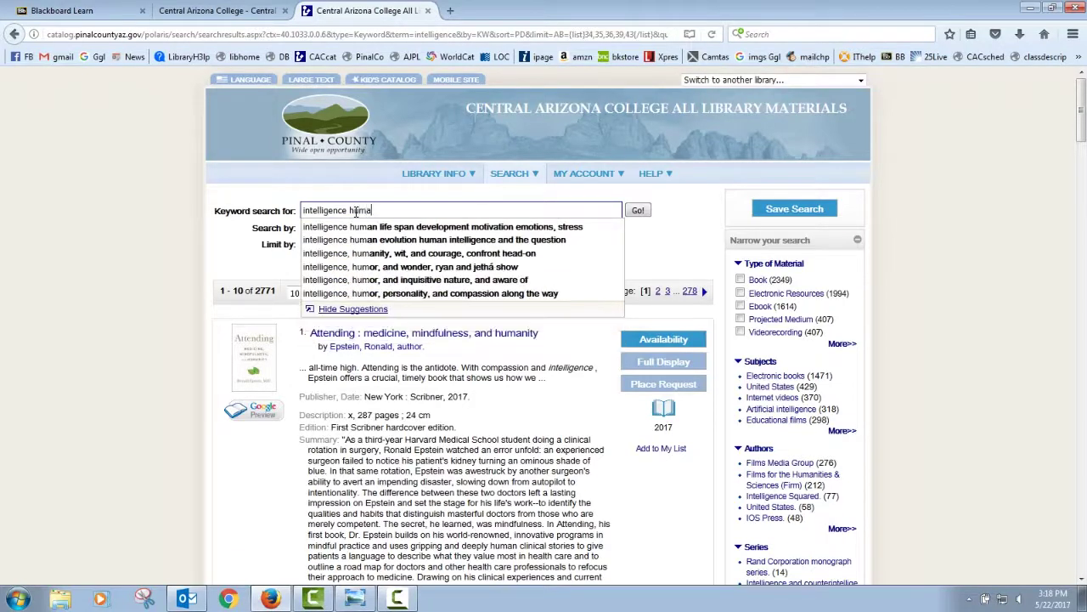
{"action": "type", "text": "n"}
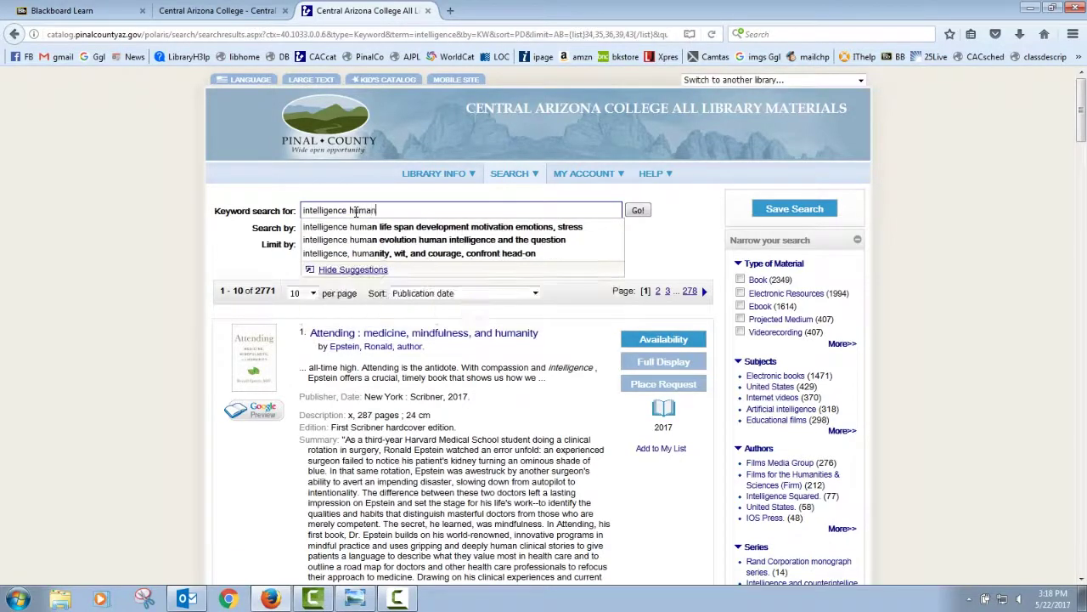
{"action": "left_click", "coordinate": [638, 211]}
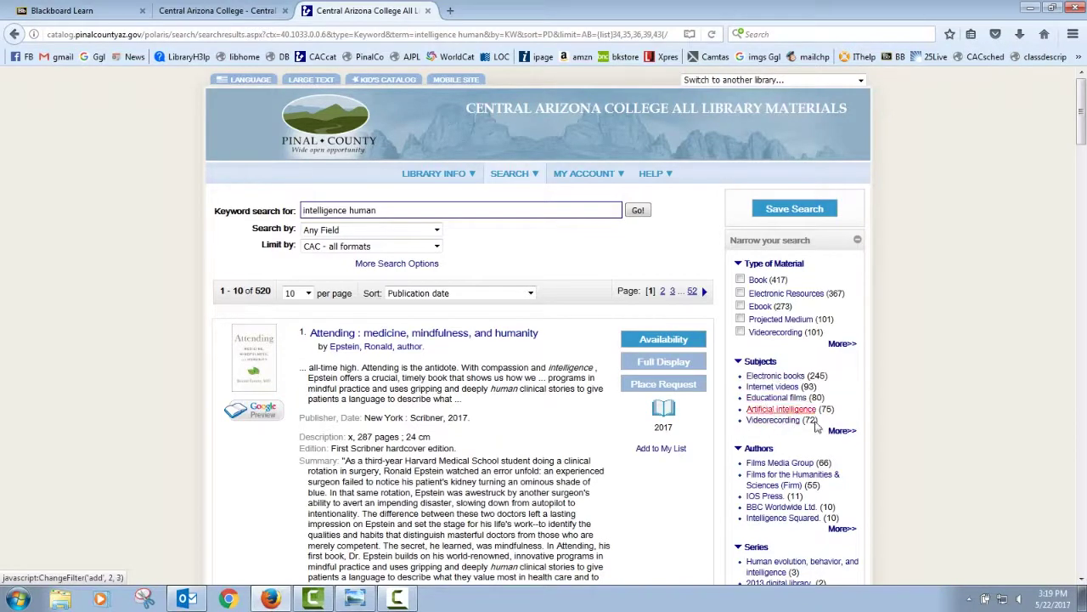
Step: Expand the subject filters and narrow the results to the subject Intellect, leaving 27 items
{"action": "left_click", "coordinate": [841, 431]}
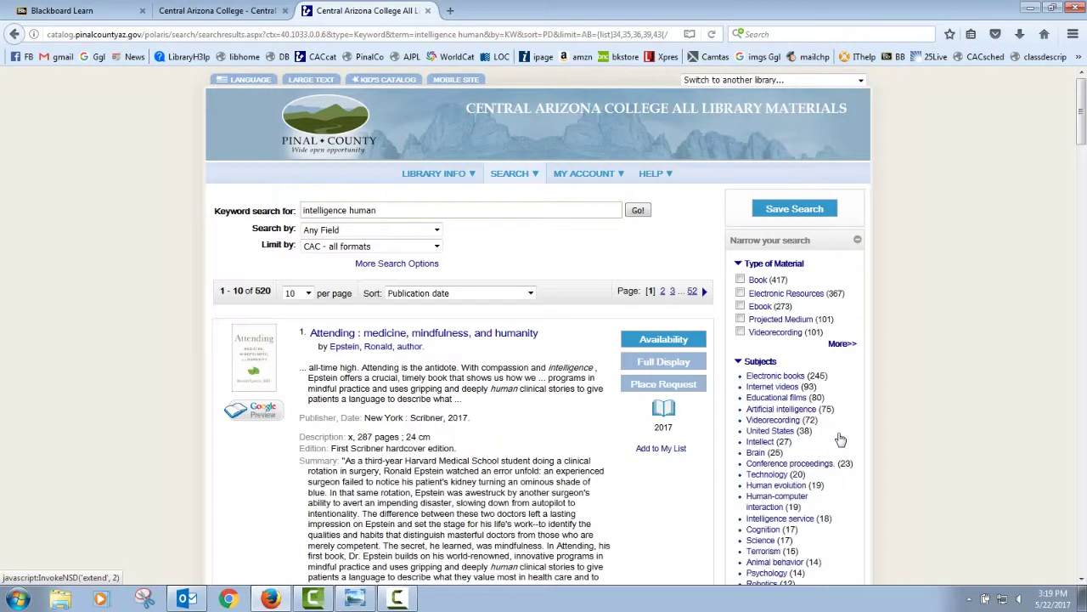
{"action": "scroll", "coordinate": [840, 439], "scroll_direction": "down", "scroll_amount": 3}
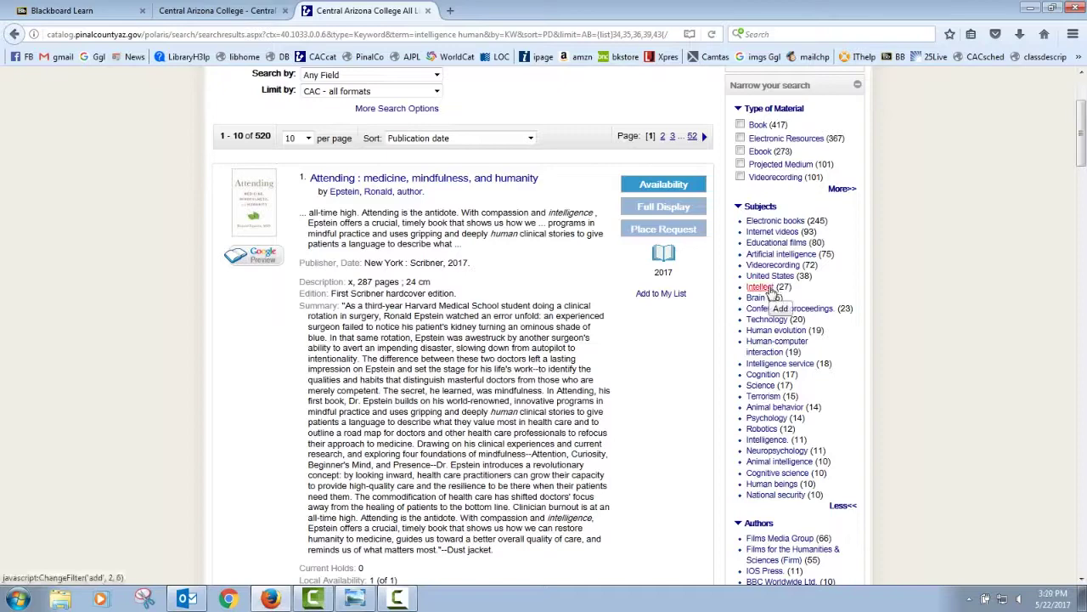
{"action": "left_click", "coordinate": [770, 289]}
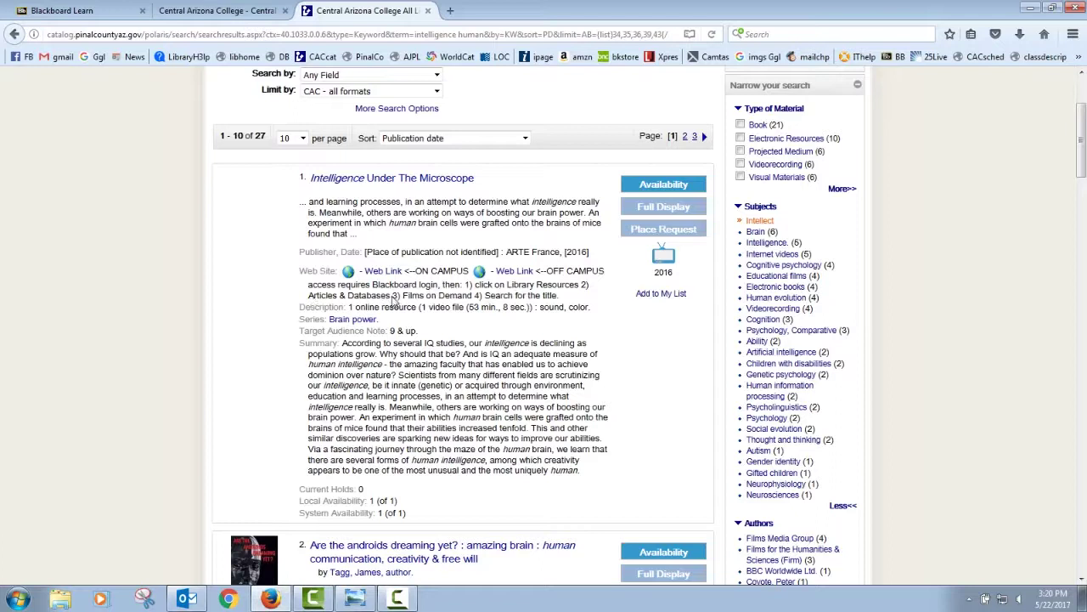
{"action": "left_click_drag", "start_coordinate": [392, 297], "coordinate": [473, 298]}
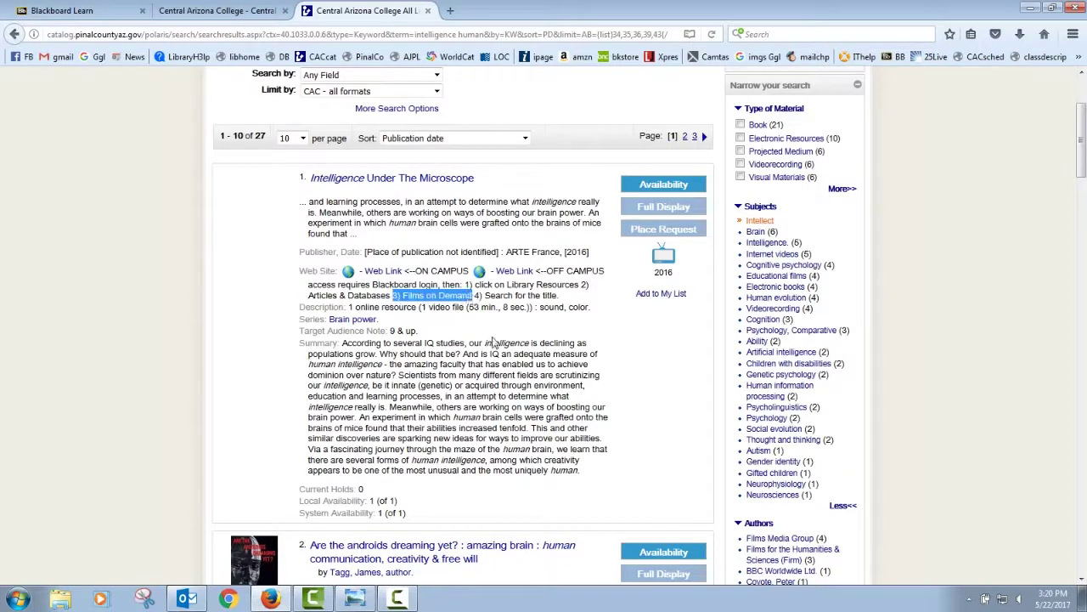
{"action": "left_click", "coordinate": [682, 350]}
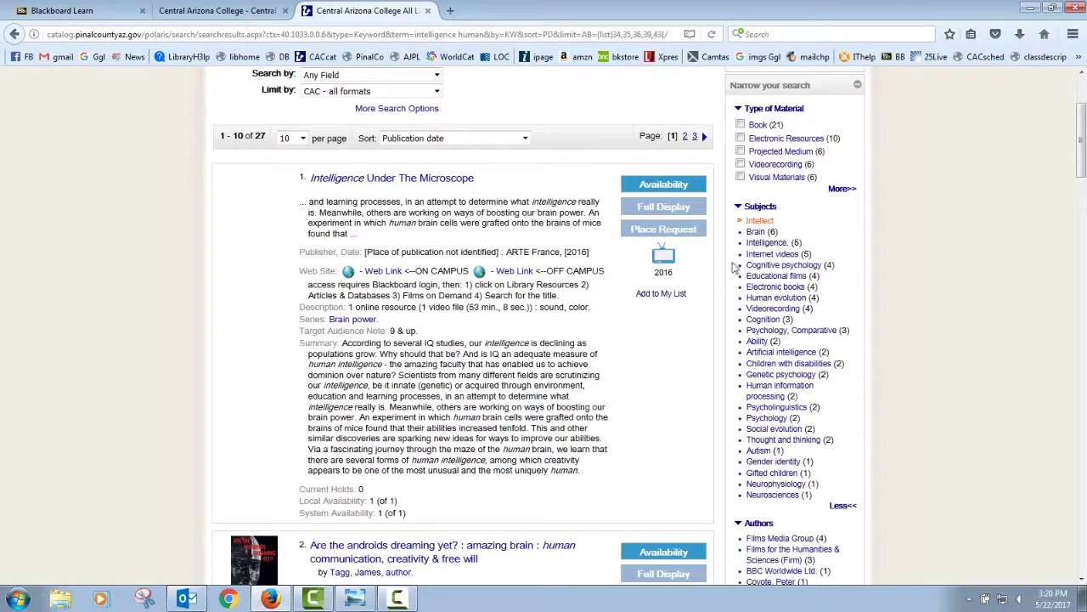
{"action": "scroll", "coordinate": [775, 389], "scroll_direction": "down", "scroll_amount": 5}
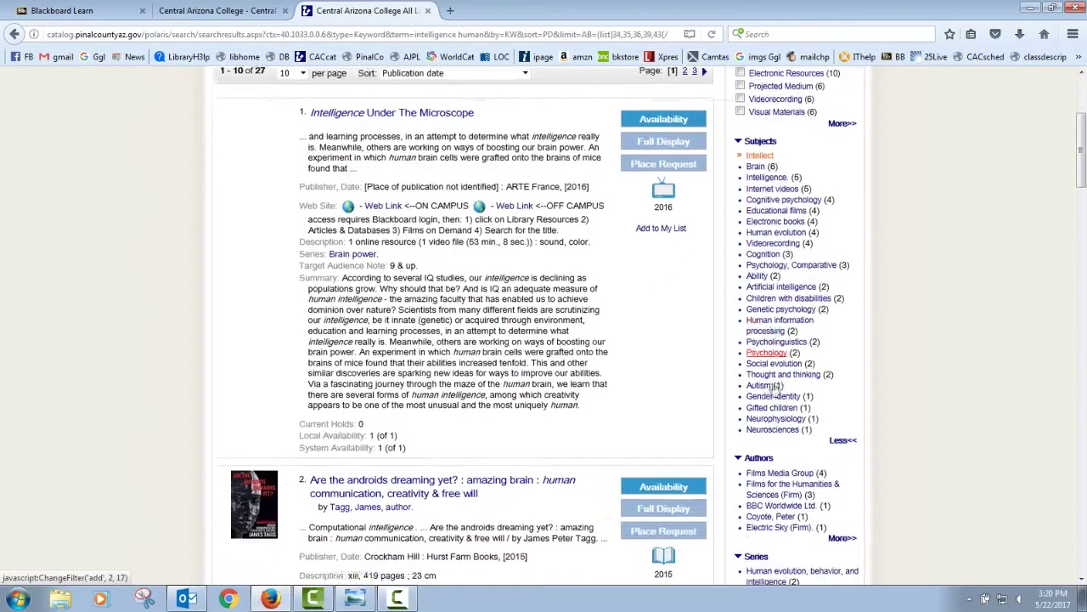
{"action": "scroll", "coordinate": [775, 389], "scroll_direction": "down", "scroll_amount": 4}
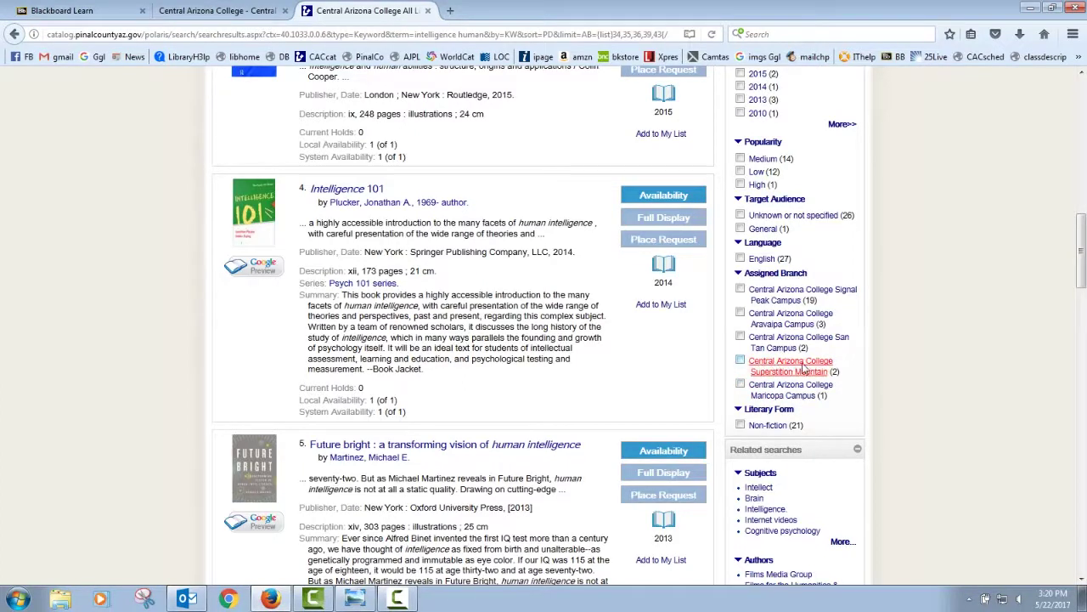
Step: Limit results to the Superstition Mountain branch and view Intelligence 101's availability, call number BF431 .P669 2014
{"action": "left_click", "coordinate": [740, 361]}
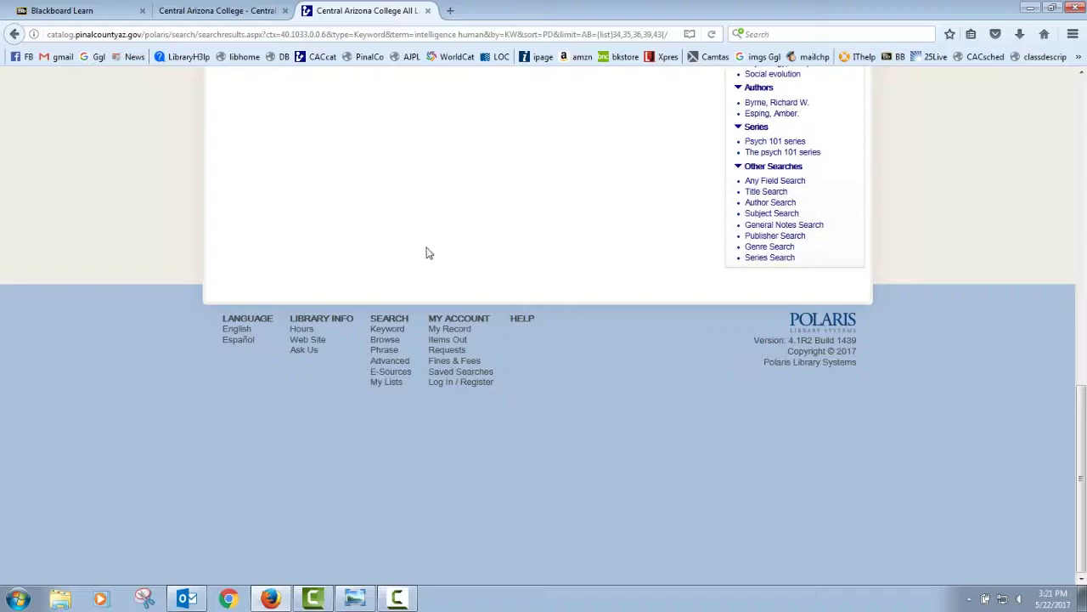
{"action": "scroll", "coordinate": [427, 252], "scroll_direction": "up", "scroll_amount": 4}
{"action": "scroll", "coordinate": [428, 252], "scroll_direction": "up", "scroll_amount": 5}
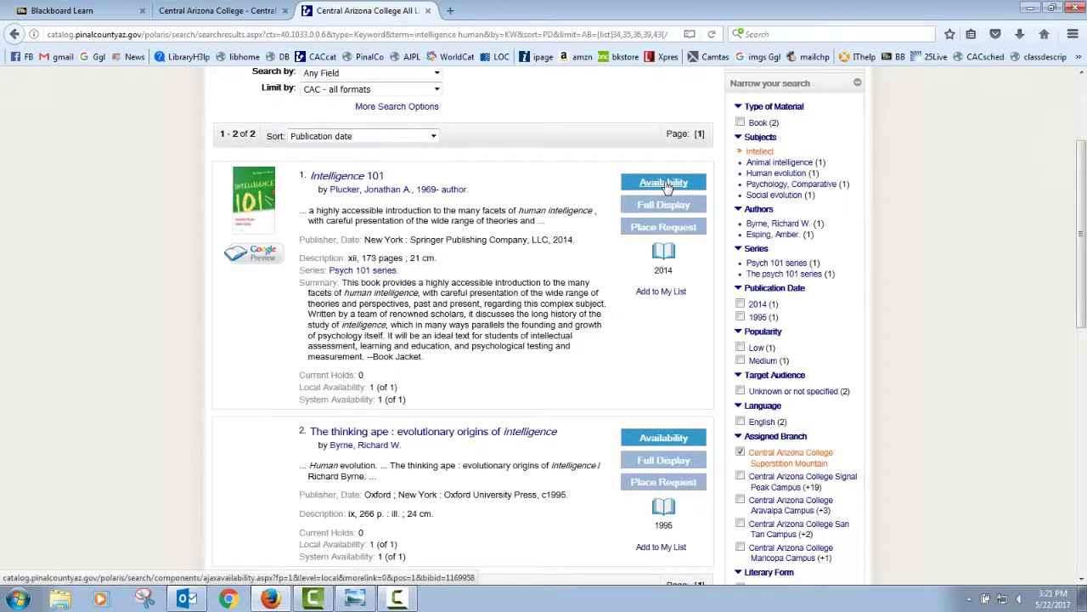
{"action": "left_click", "coordinate": [667, 185]}
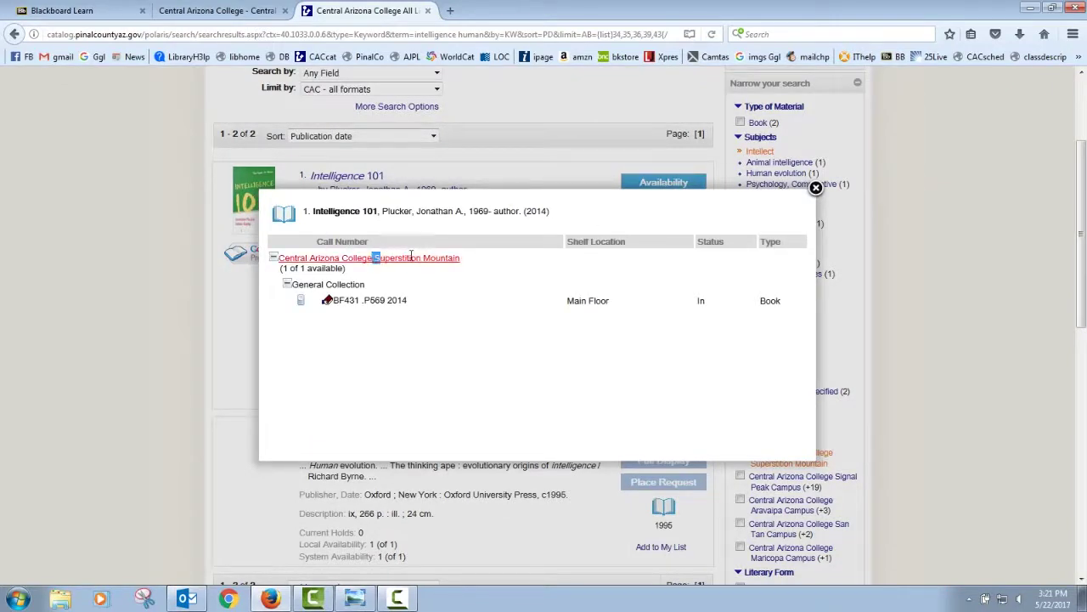
{"action": "left_click_drag", "start_coordinate": [374, 257], "coordinate": [466, 260]}
{"action": "left_click", "coordinate": [475, 321]}
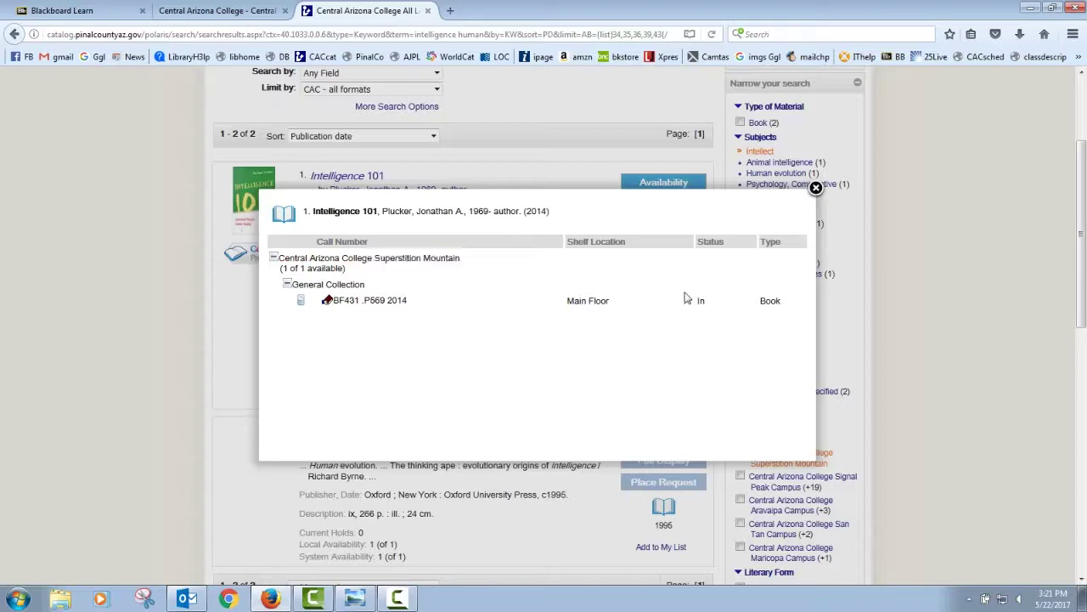
{"action": "left_click_drag", "start_coordinate": [693, 302], "coordinate": [704, 302]}
{"action": "left_click_drag", "start_coordinate": [763, 303], "coordinate": [780, 302]}
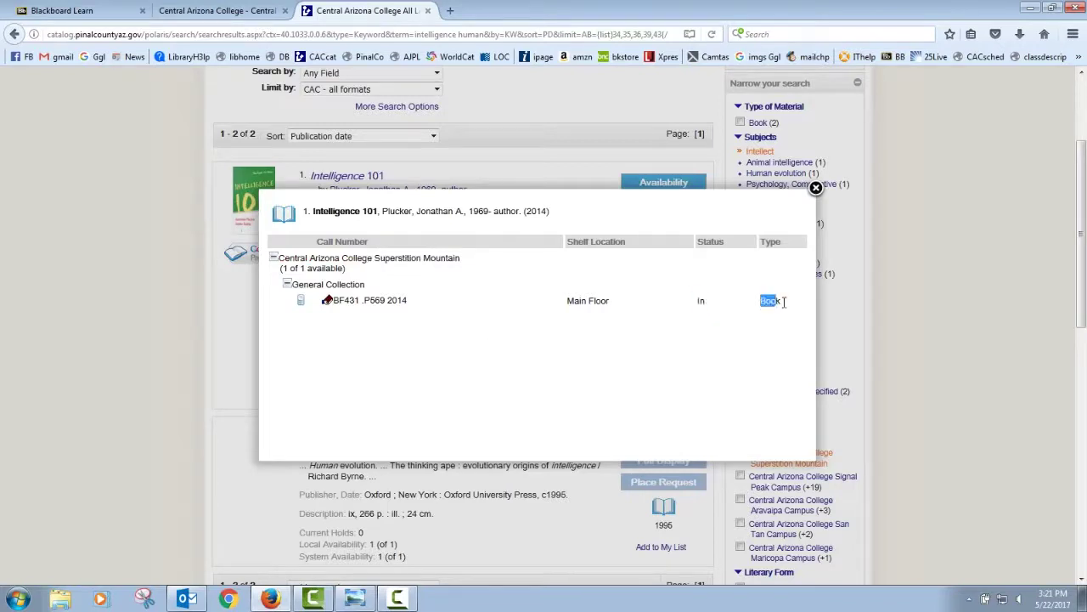
{"action": "left_click", "coordinate": [411, 316]}
{"action": "left_click_drag", "start_coordinate": [411, 301], "coordinate": [340, 303]}
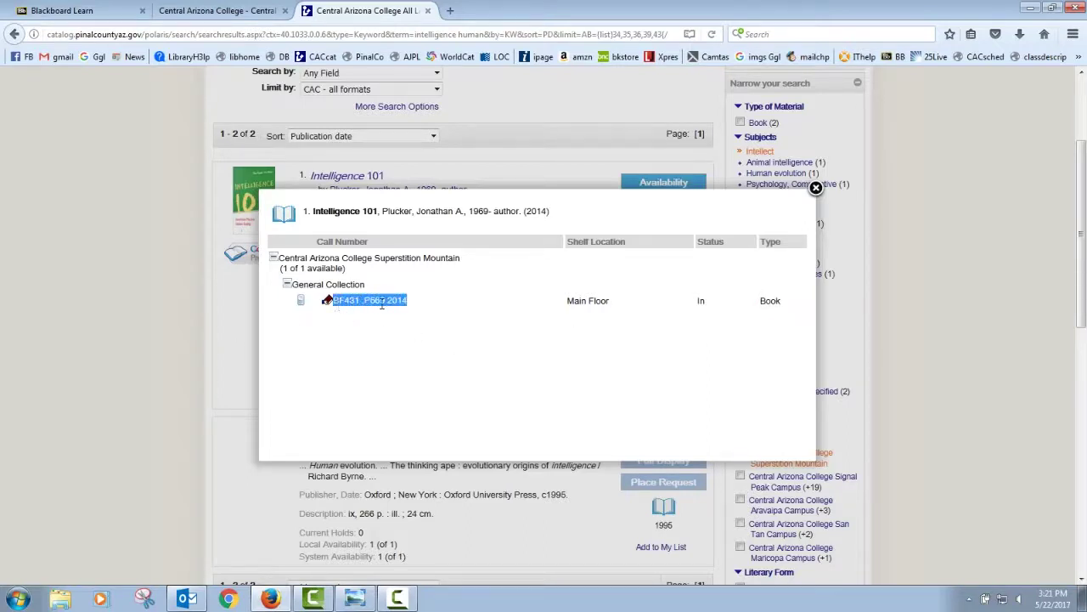
{"action": "left_click", "coordinate": [354, 323]}
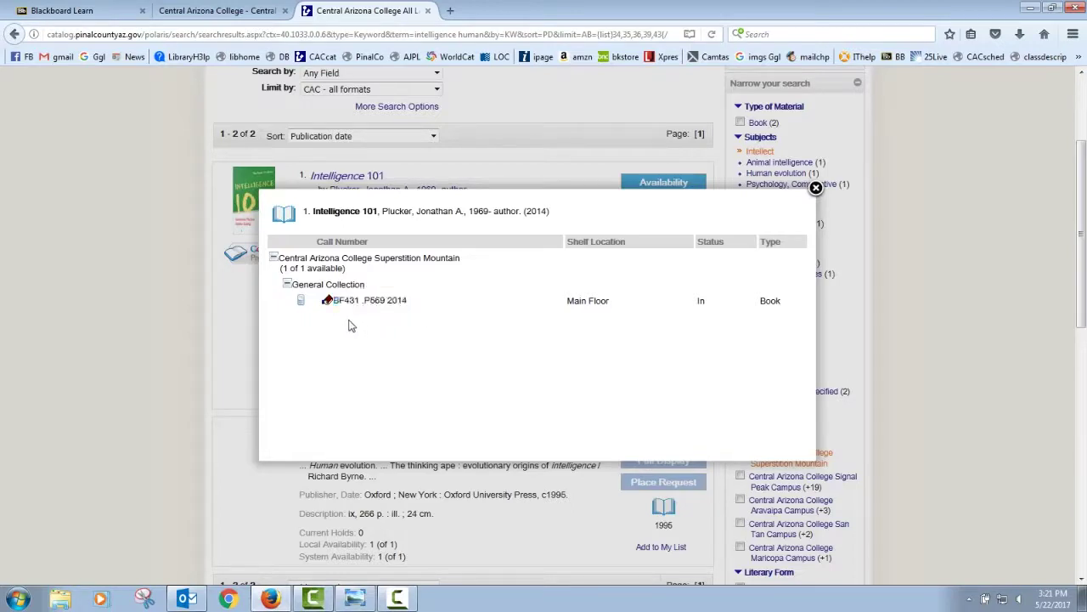
Step: Open the text-the-call-number form, look at the carrier list, then close the form unused
{"action": "left_click", "coordinate": [301, 304]}
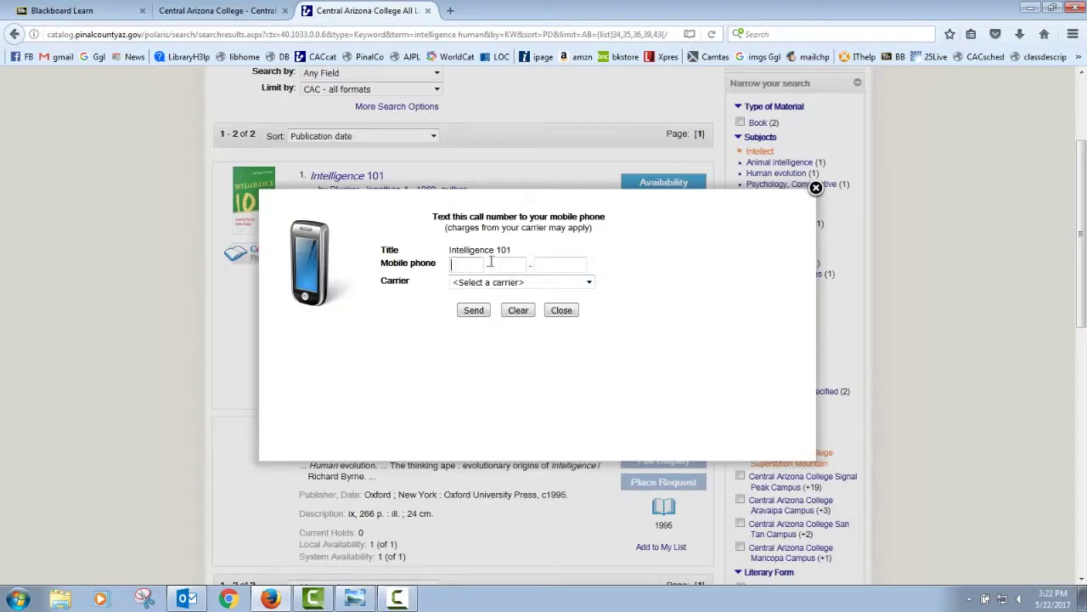
{"action": "left_click", "coordinate": [590, 282]}
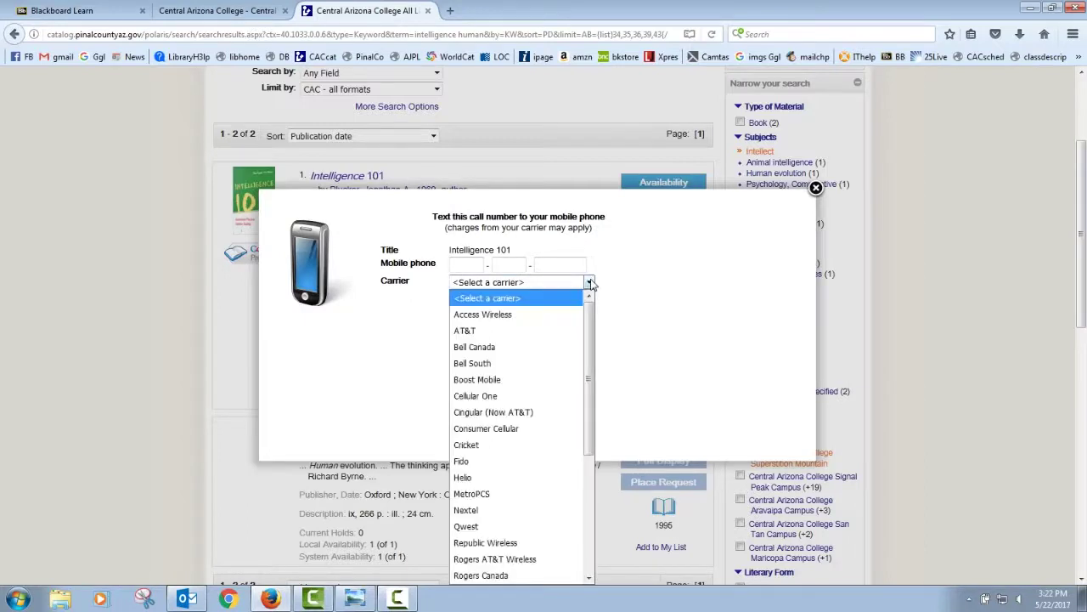
{"action": "left_click", "coordinate": [625, 285]}
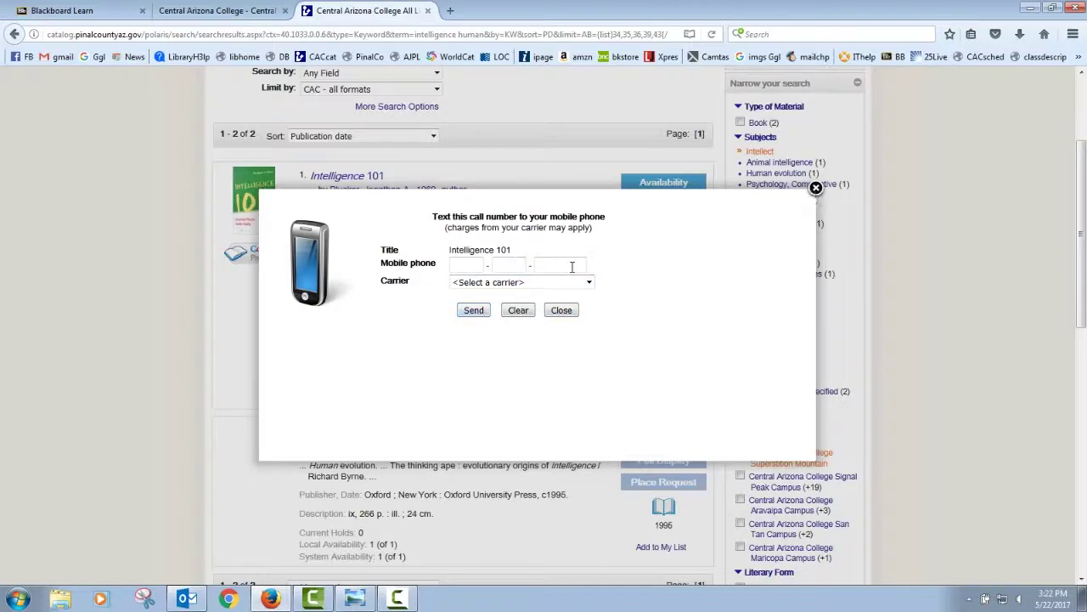
{"action": "left_click", "coordinate": [812, 192]}
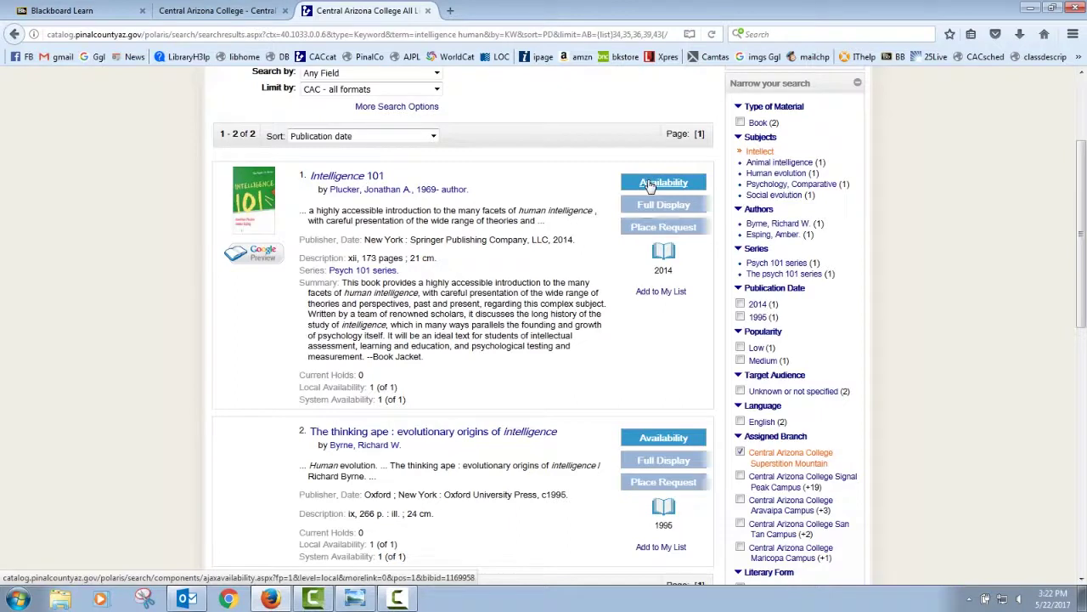
Step: Check Intelligence 101's Superstition Mountain holding, then open its Place a request page
{"action": "left_click", "coordinate": [650, 185]}
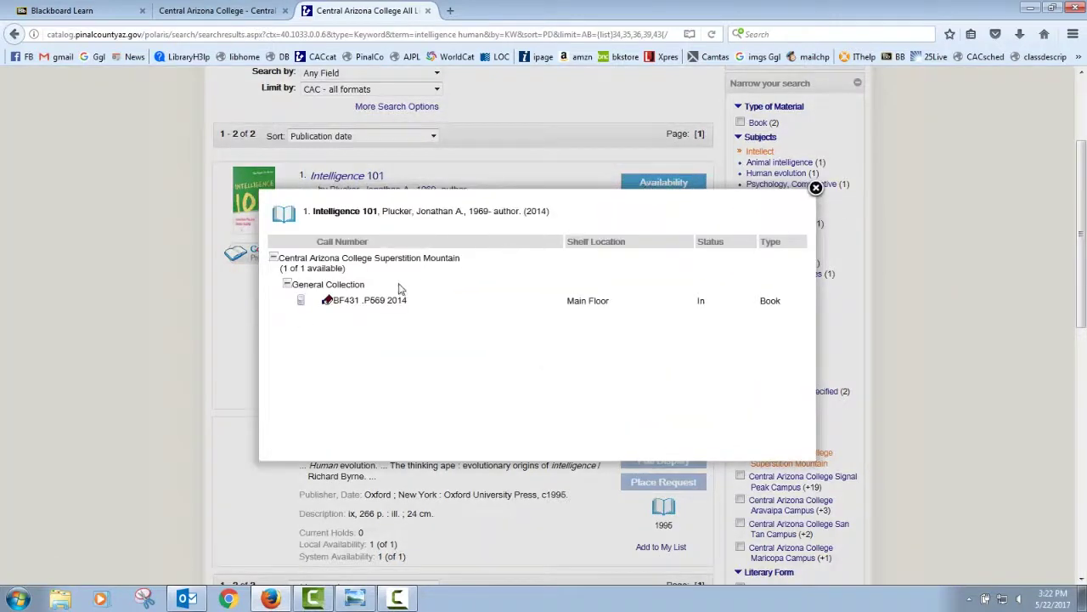
{"action": "left_click_drag", "start_coordinate": [374, 257], "coordinate": [460, 259]}
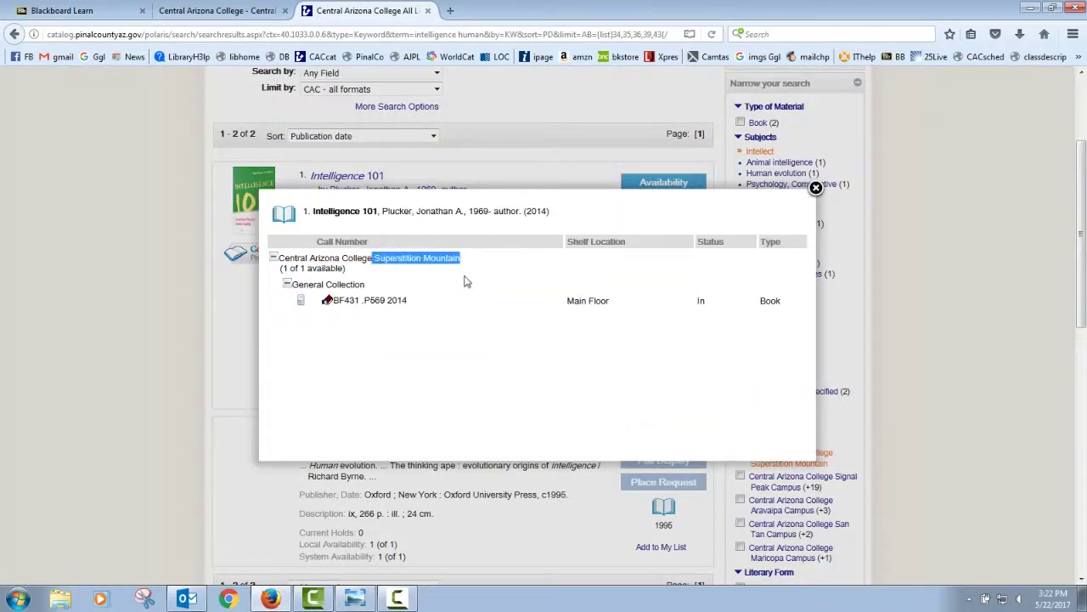
{"action": "left_click", "coordinate": [816, 188]}
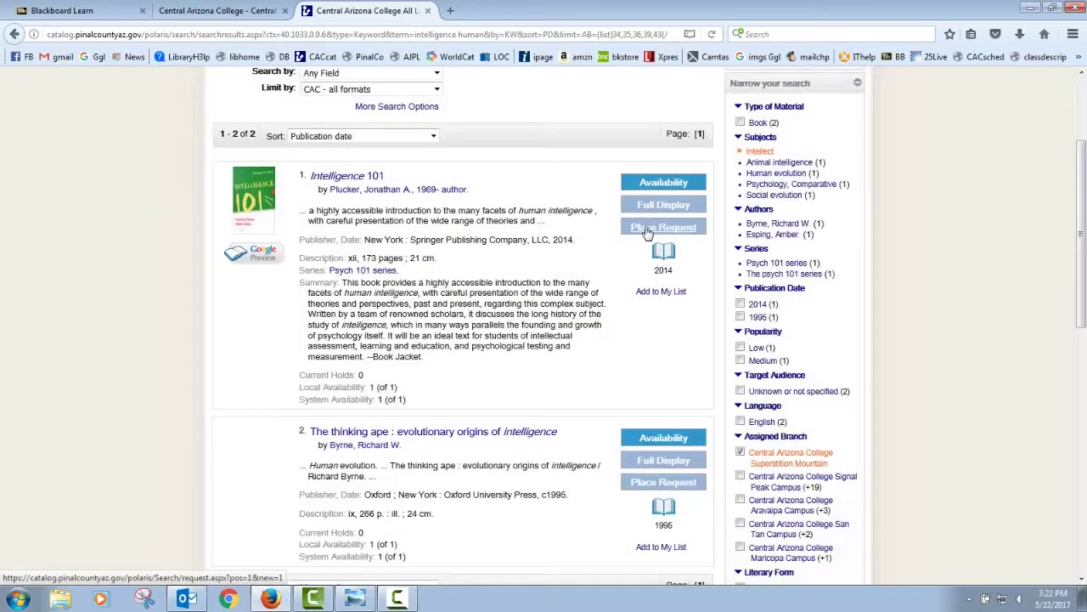
{"action": "left_click", "coordinate": [647, 228]}
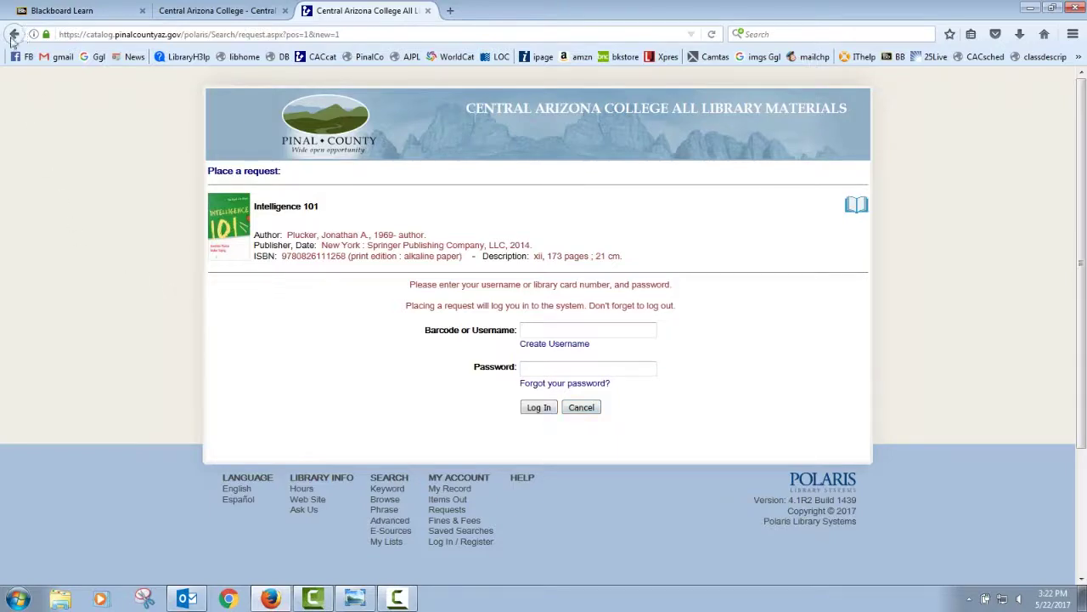
Step: Cancel the request and remove the Superstition Mountain branch limit, restoring the 27 results
{"action": "left_click", "coordinate": [582, 410]}
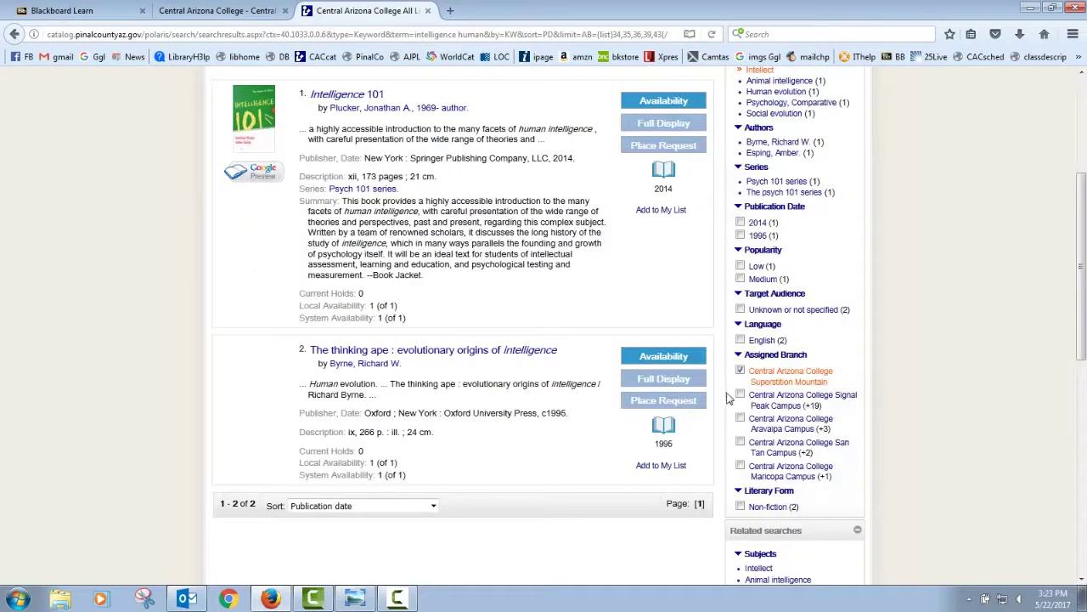
{"action": "left_click", "coordinate": [740, 372]}
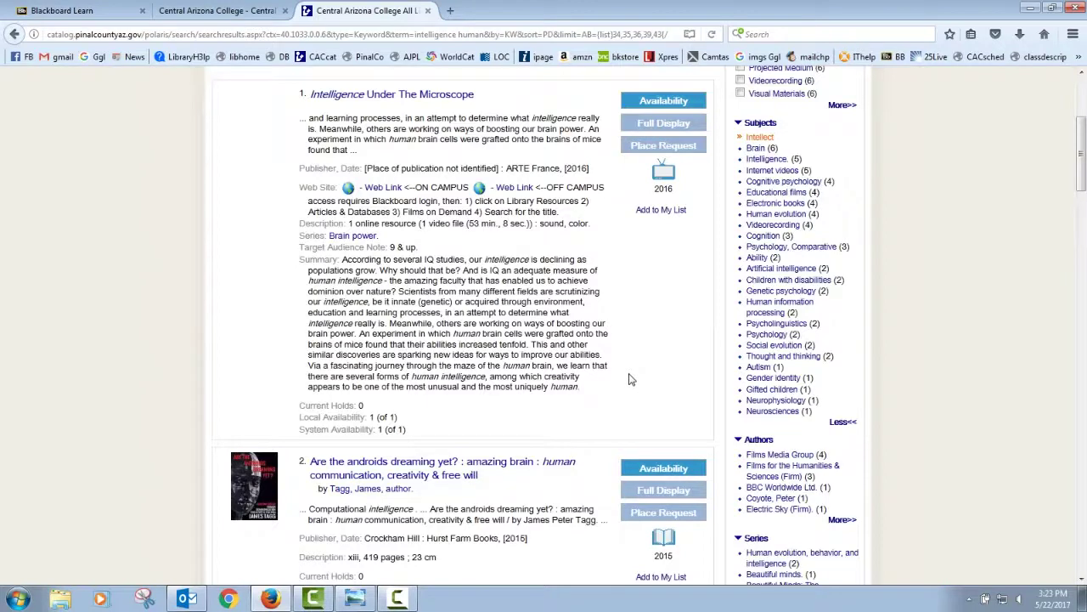
{"action": "scroll", "coordinate": [629, 379], "scroll_direction": "up", "scroll_amount": 5}
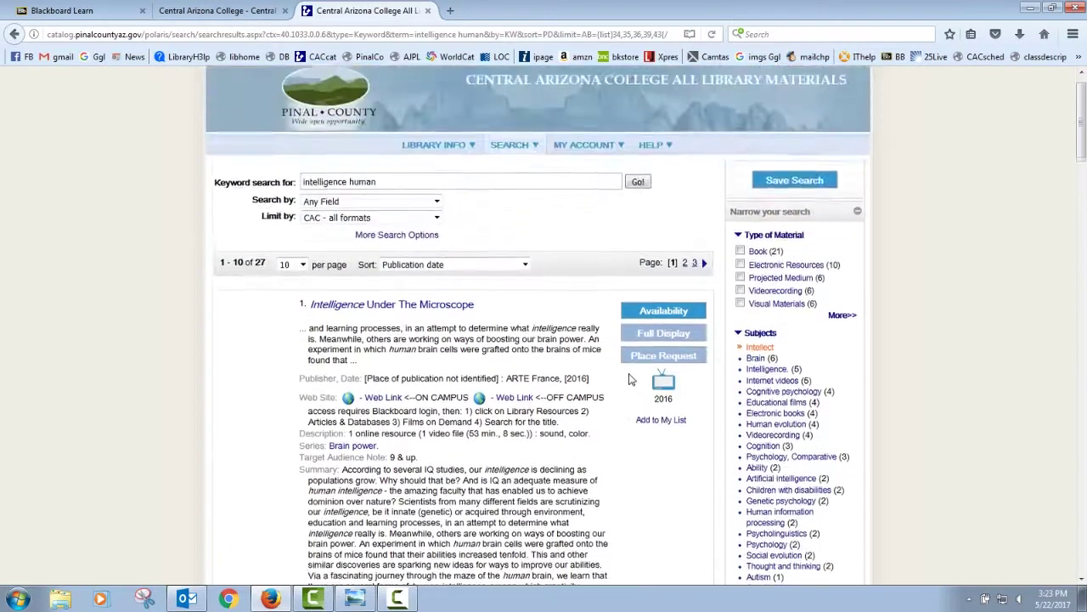
{"action": "left_click", "coordinate": [438, 247]}
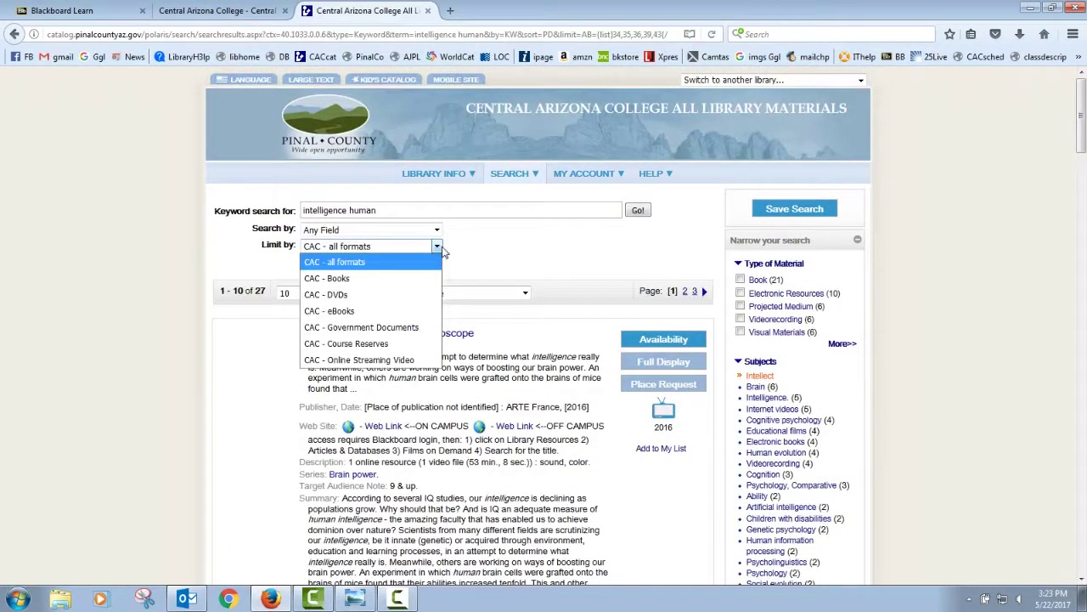
Step: Limit the search to CAC - eBooks and the subject Intelligence, leaving 8 results
{"action": "left_click", "coordinate": [346, 315]}
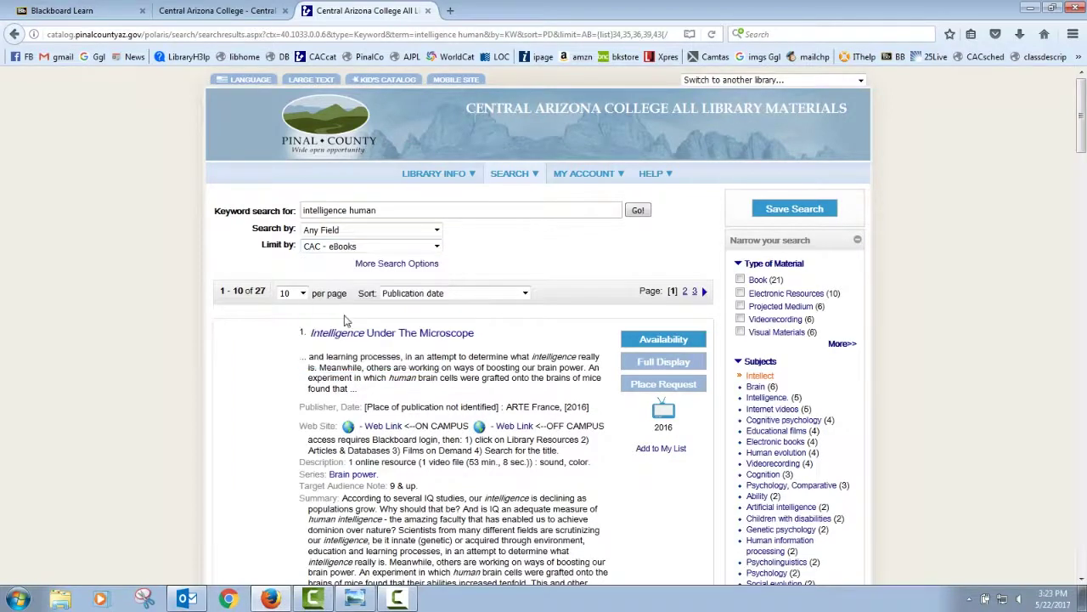
{"action": "left_click", "coordinate": [638, 212]}
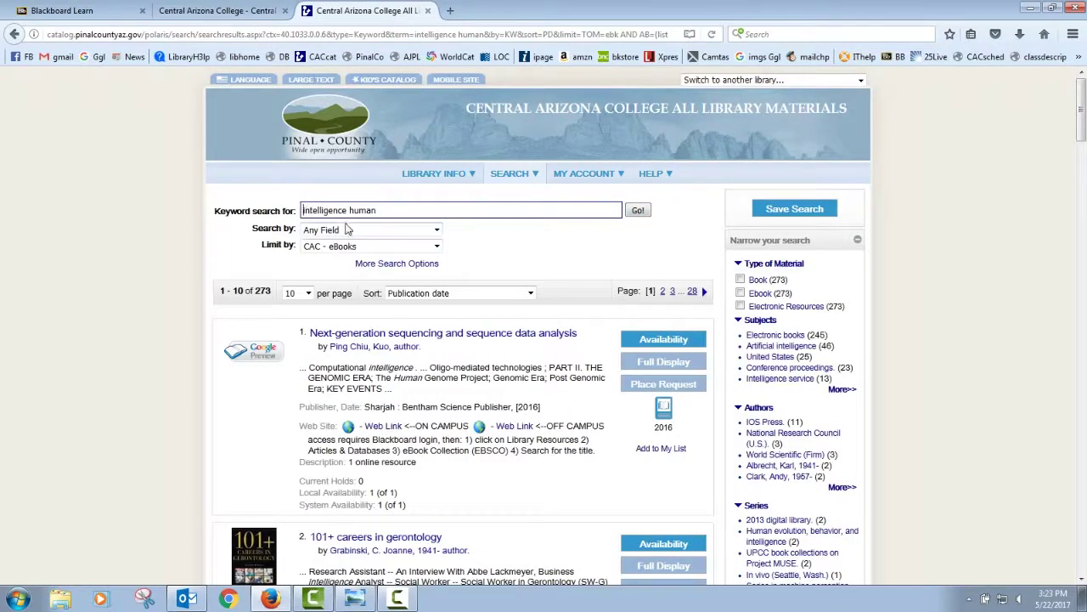
{"action": "left_click", "coordinate": [839, 392]}
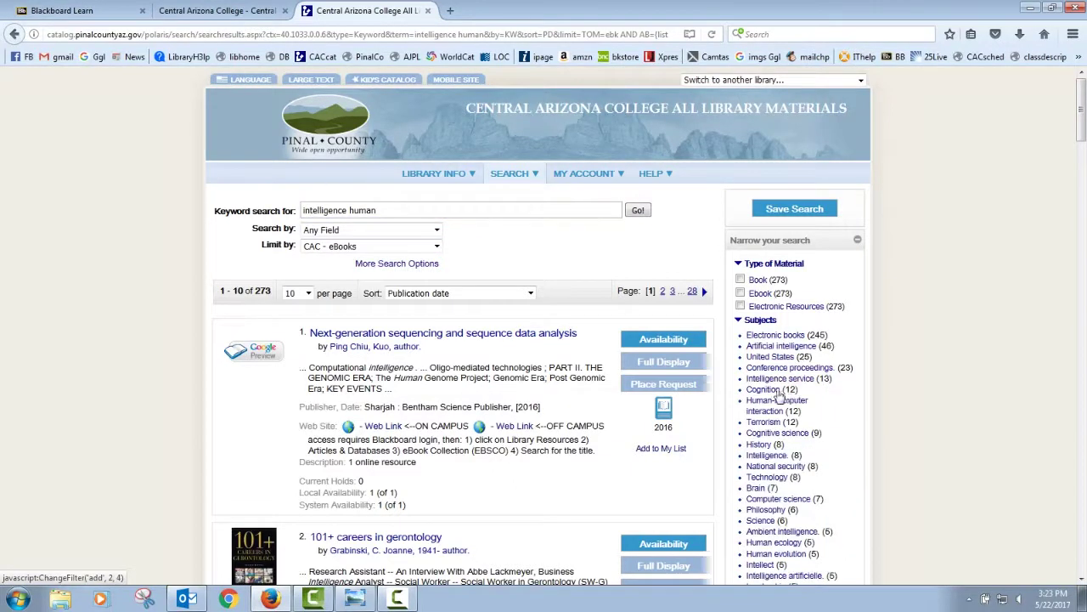
{"action": "left_click", "coordinate": [767, 455]}
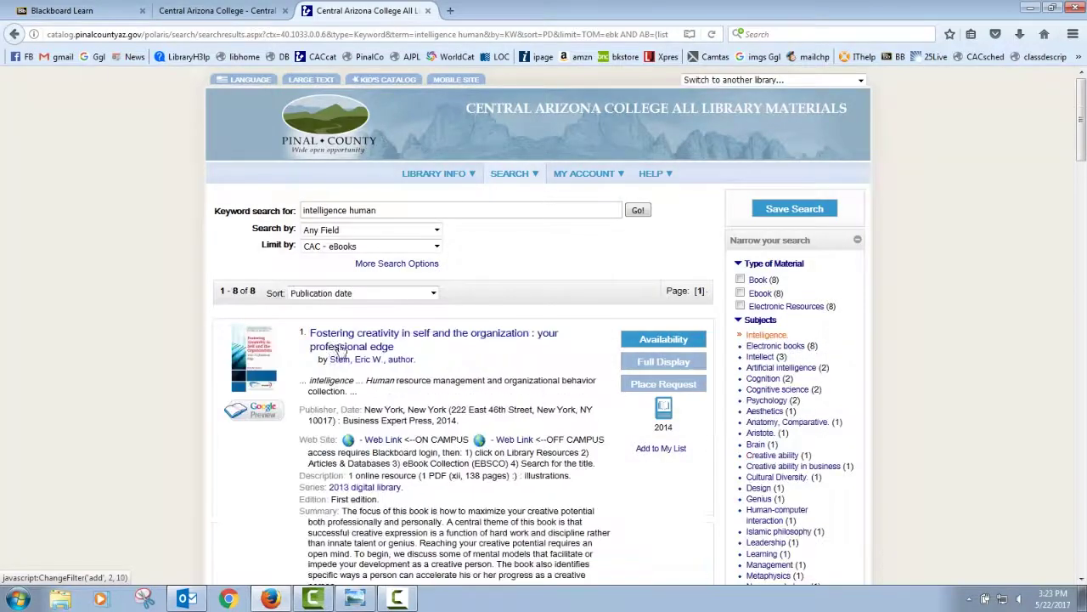
{"action": "scroll", "coordinate": [775, 487], "scroll_direction": "down", "scroll_amount": 7}
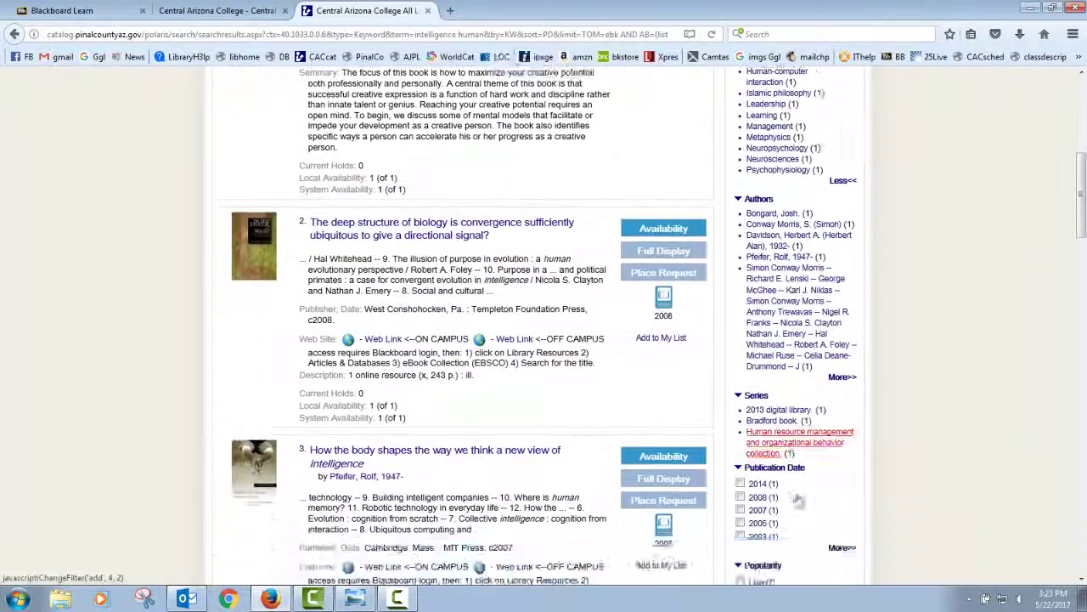
{"action": "scroll", "coordinate": [775, 487], "scroll_direction": "down", "scroll_amount": 3}
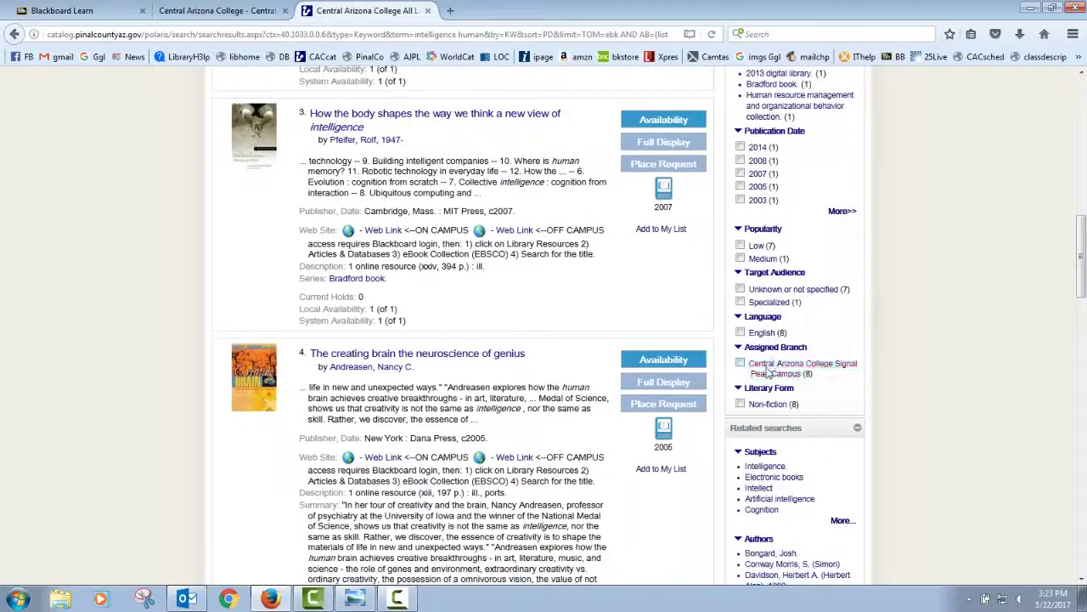
{"action": "scroll", "coordinate": [501, 430], "scroll_direction": "up", "scroll_amount": 10}
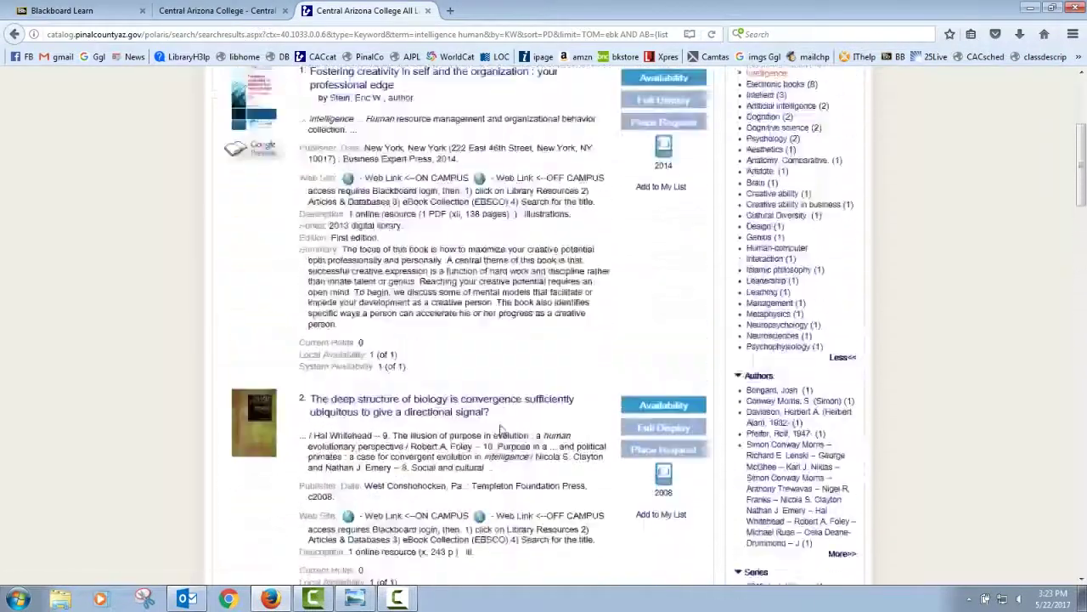
{"action": "scroll", "coordinate": [500, 431], "scroll_direction": "down", "scroll_amount": 1}
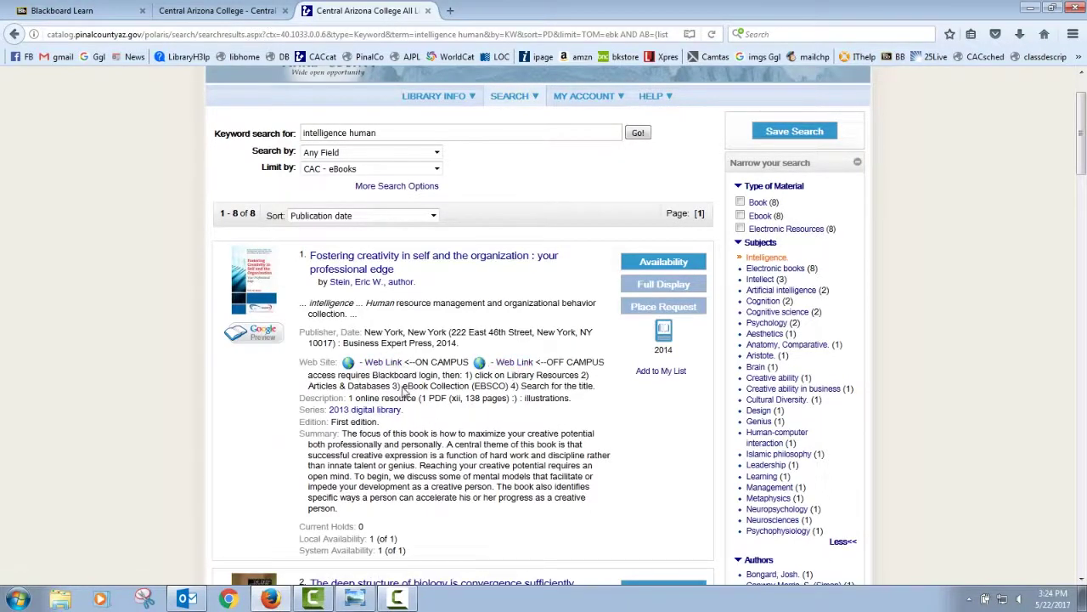
{"action": "left_click_drag", "start_coordinate": [404, 390], "coordinate": [510, 392]}
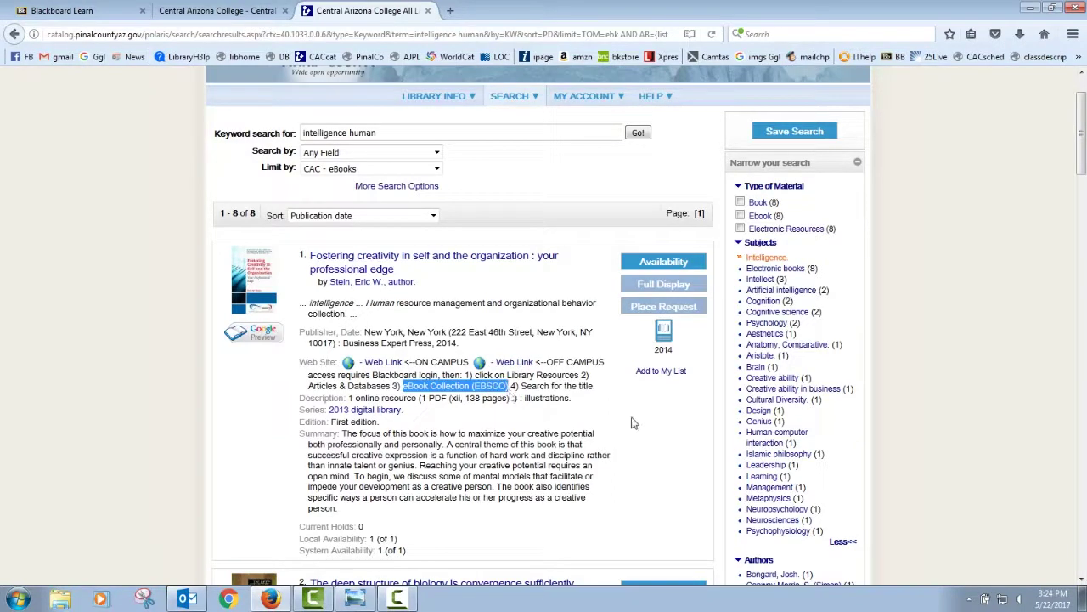